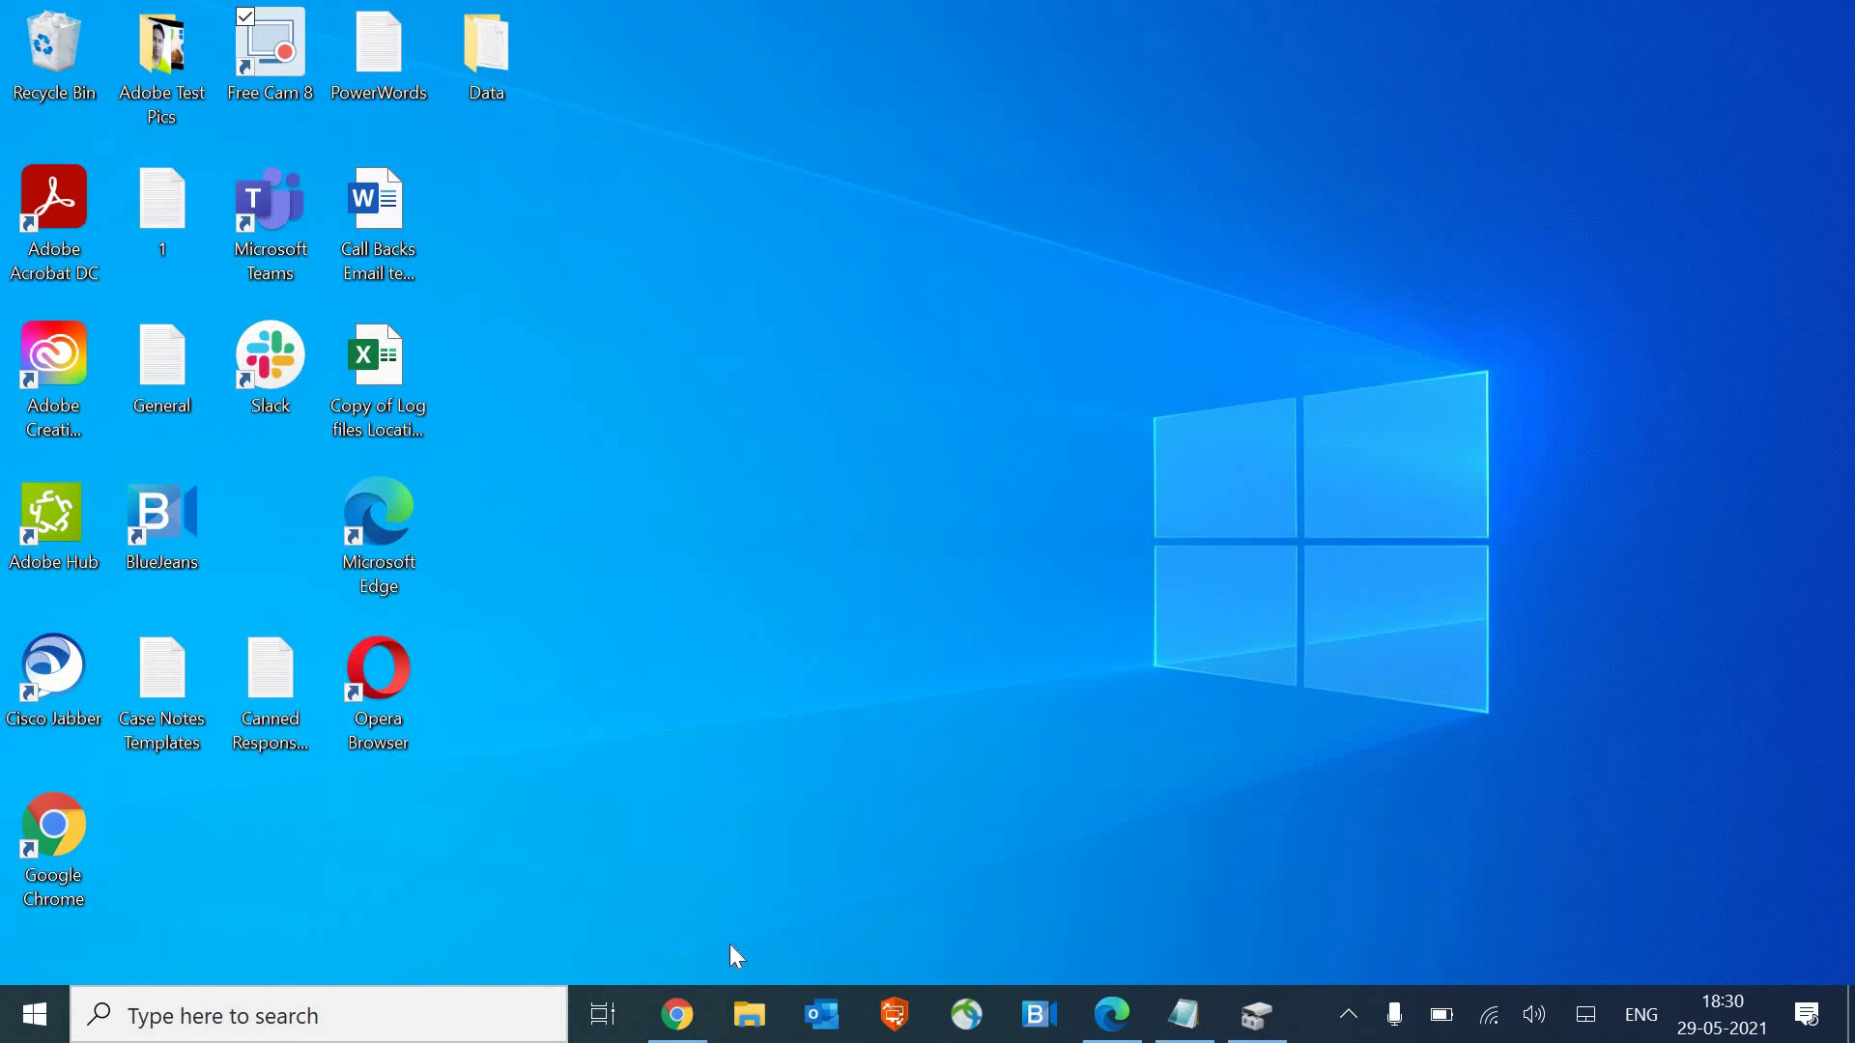
- Bring Chrome forward, open its Settings page and scroll to the Privacy and security section
{"action": "left_click", "coordinate": [681, 1024]}
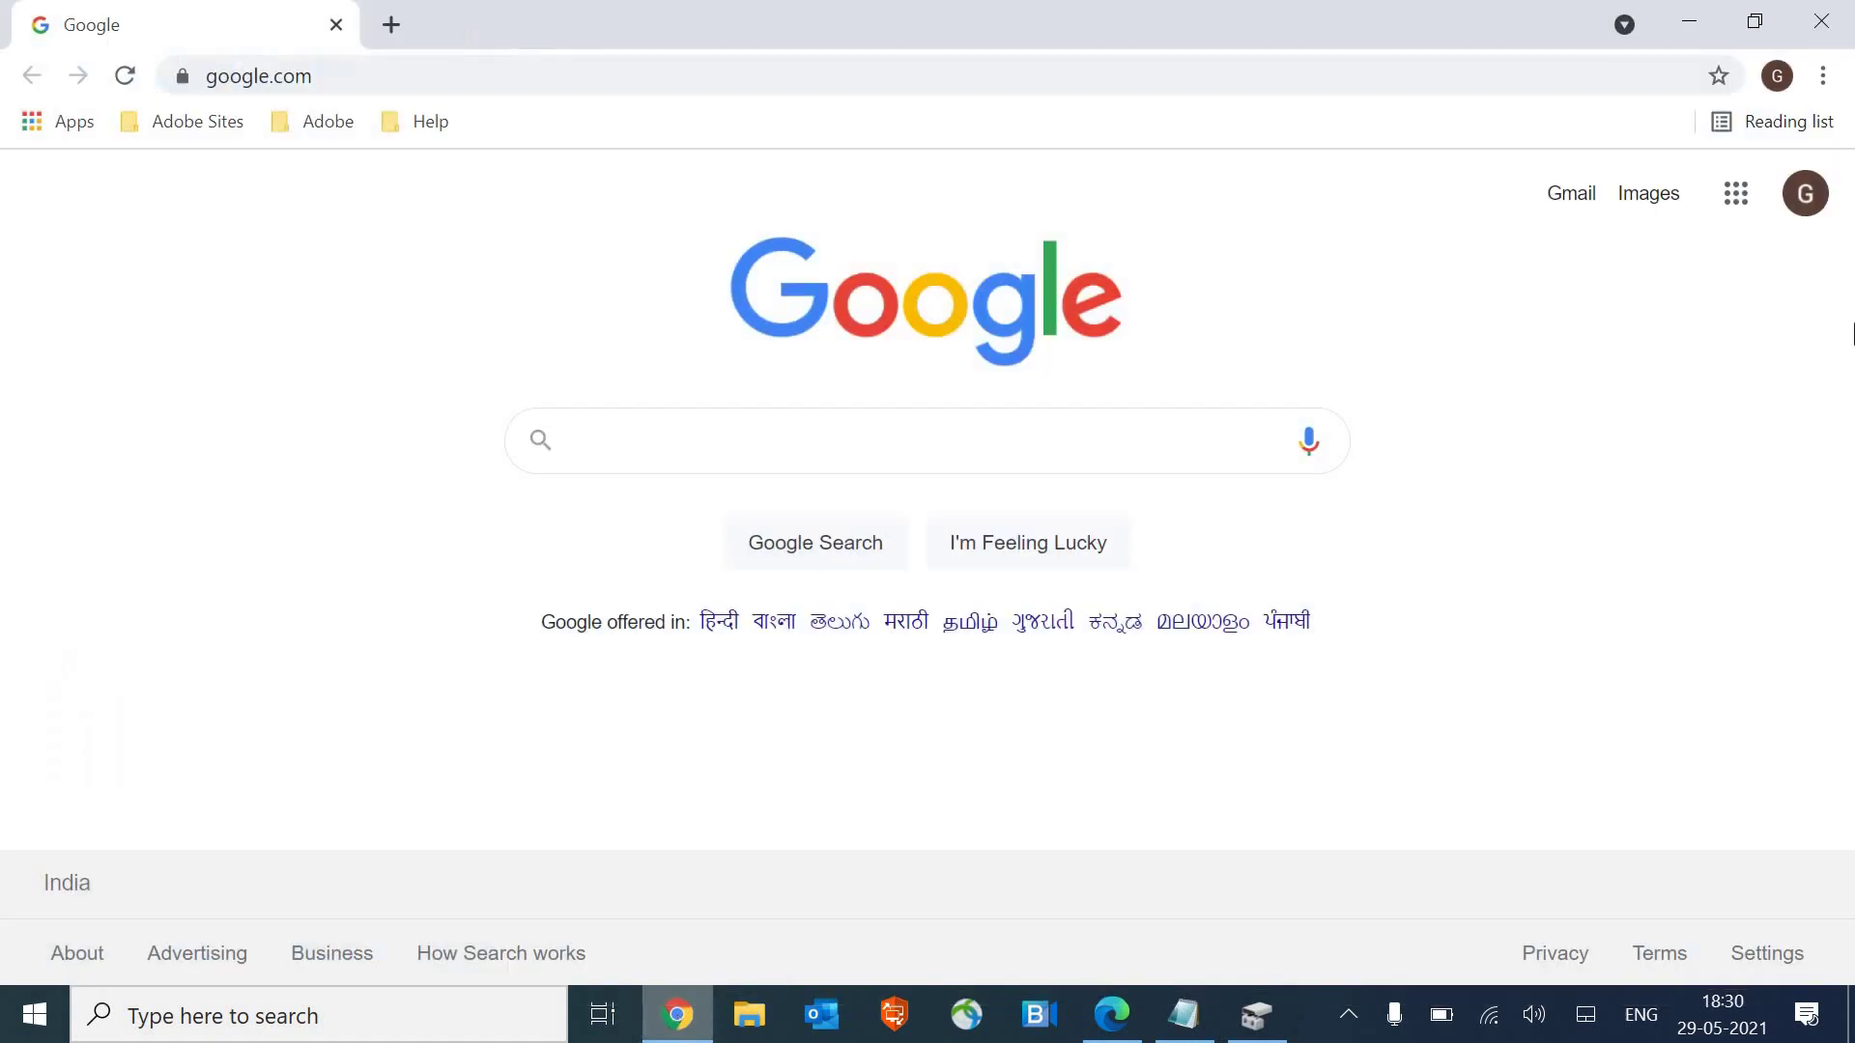
{"action": "left_click", "coordinate": [1822, 77]}
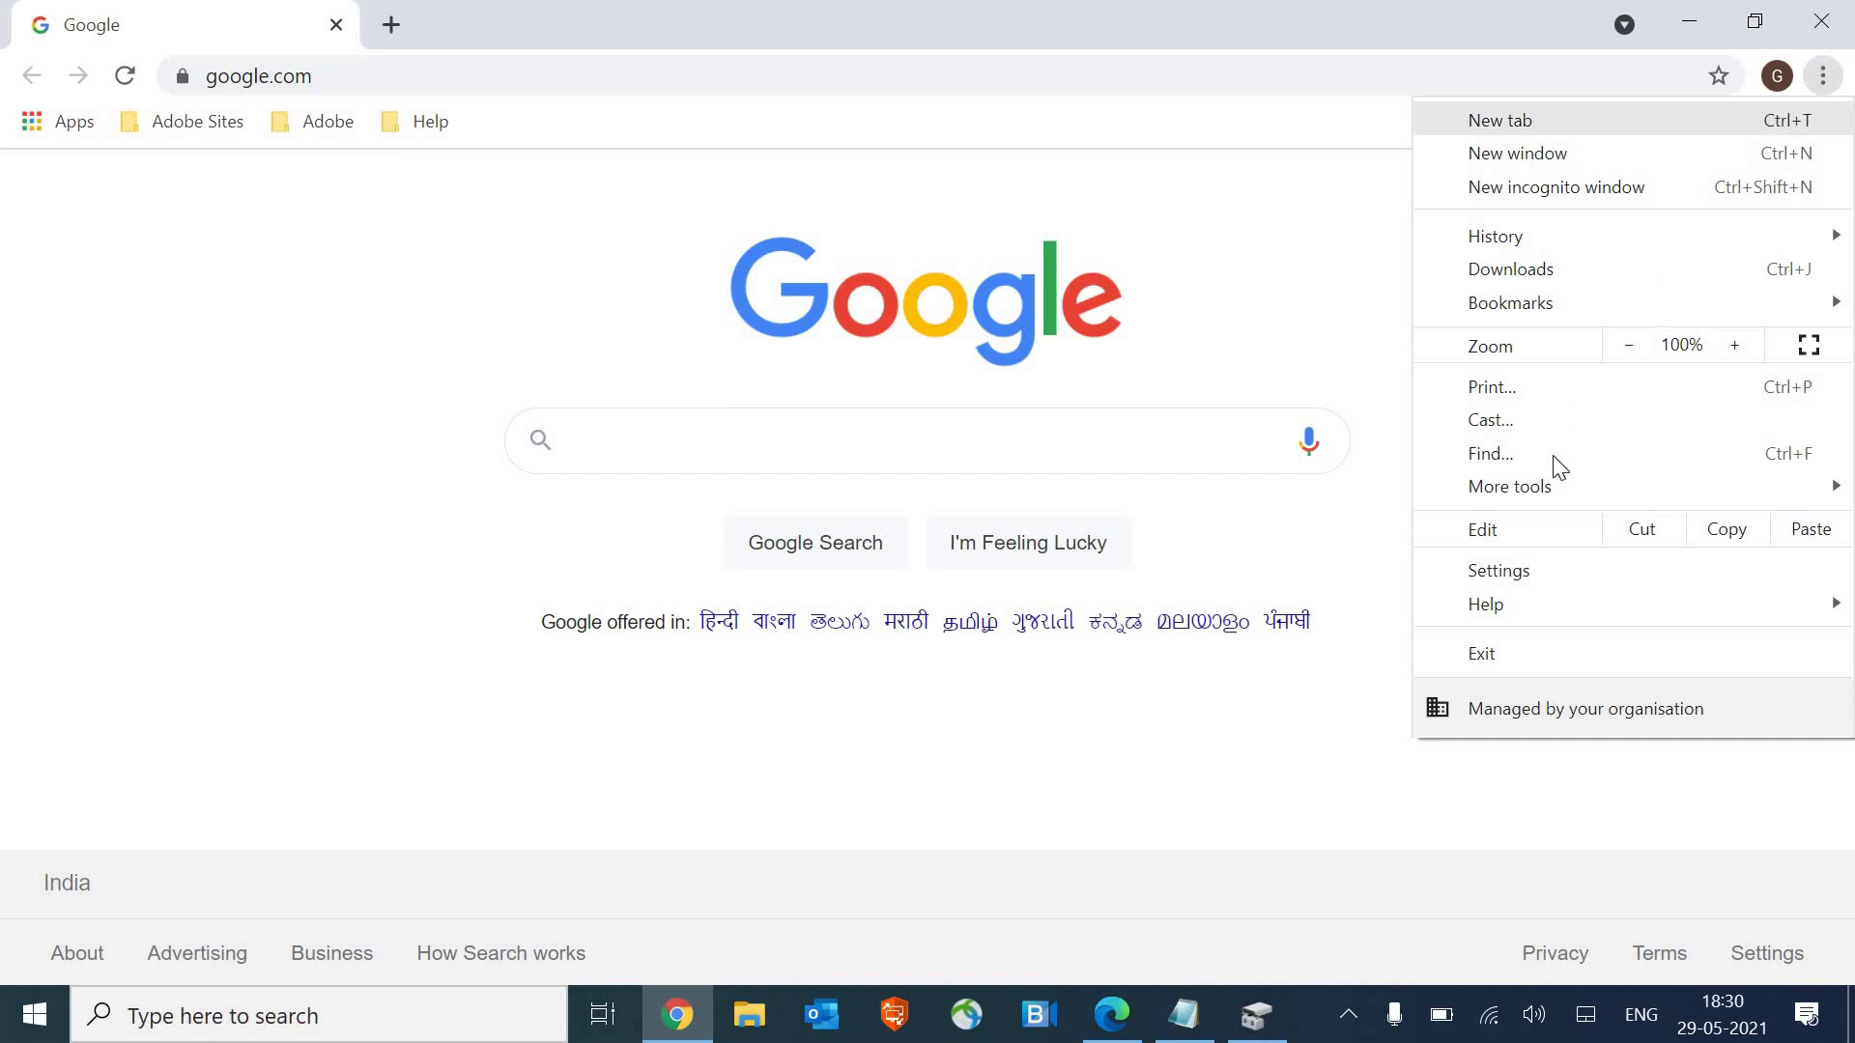
{"action": "left_click", "coordinate": [1513, 576]}
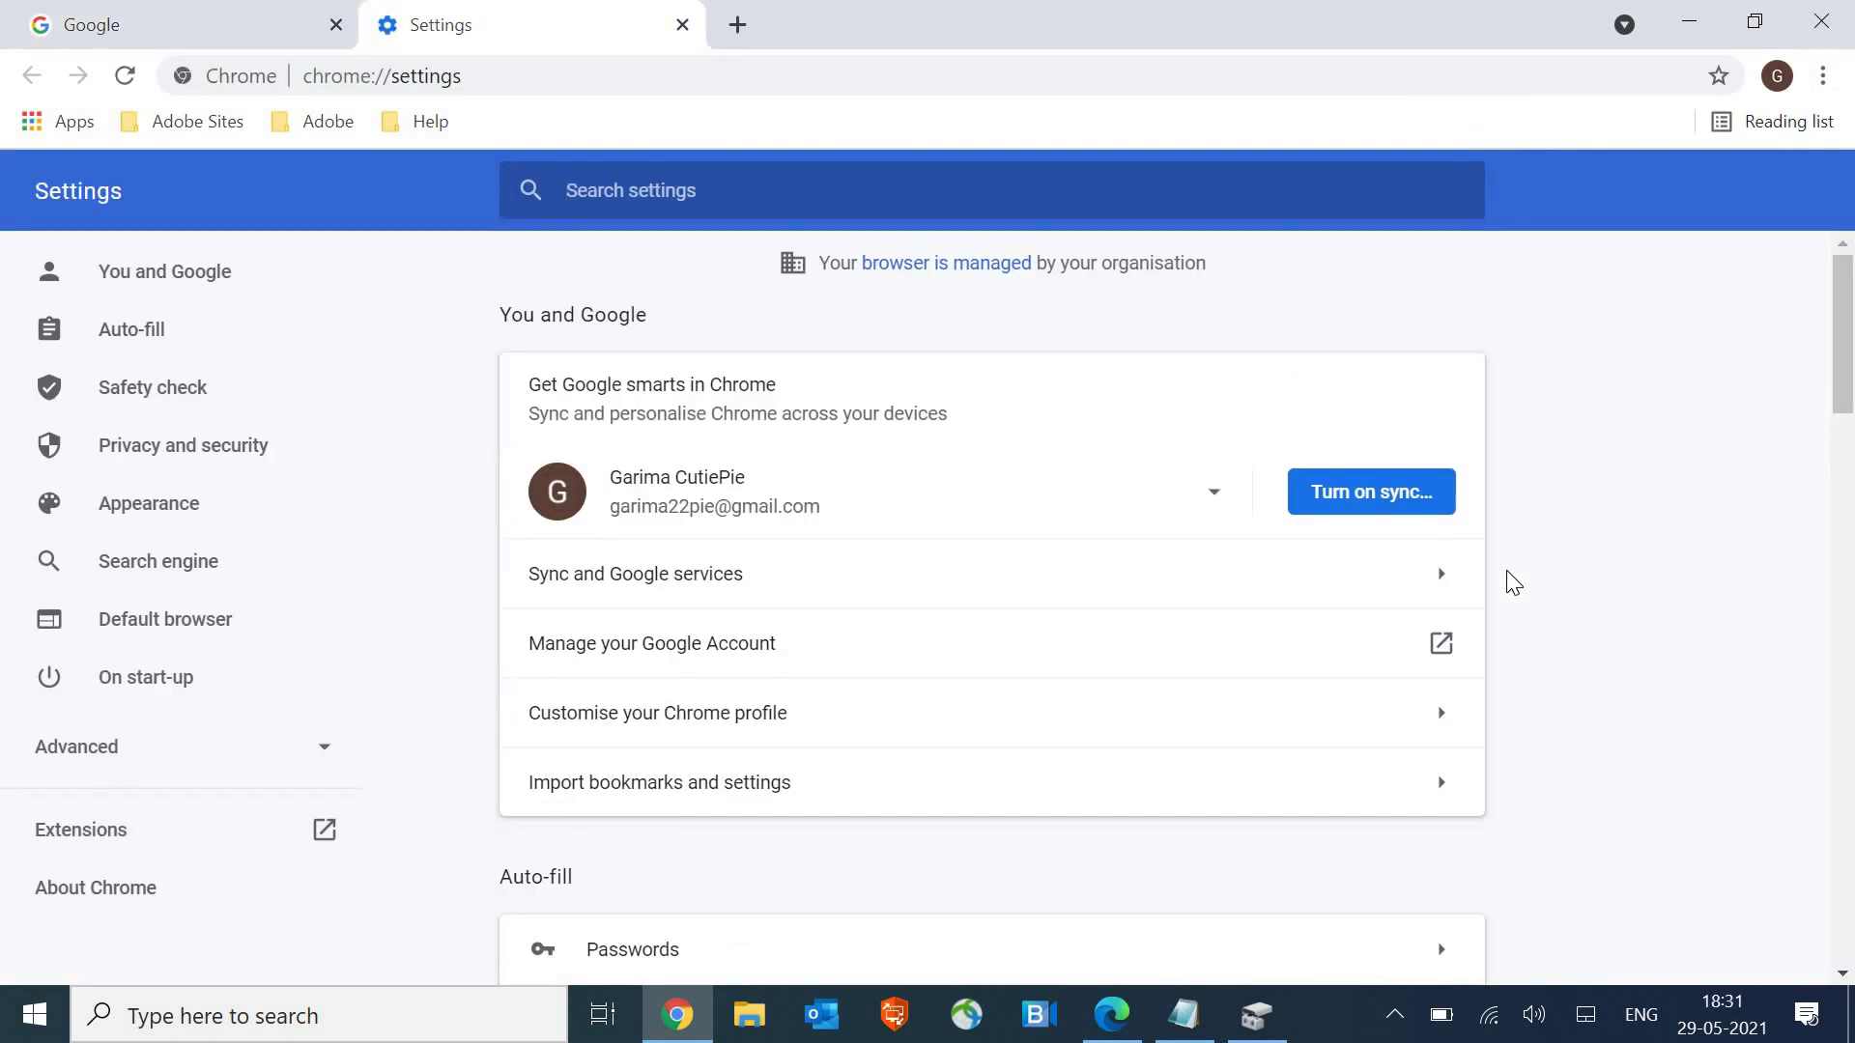
{"action": "scroll", "coordinate": [1507, 572], "scroll_direction": "down", "scroll_amount": 10}
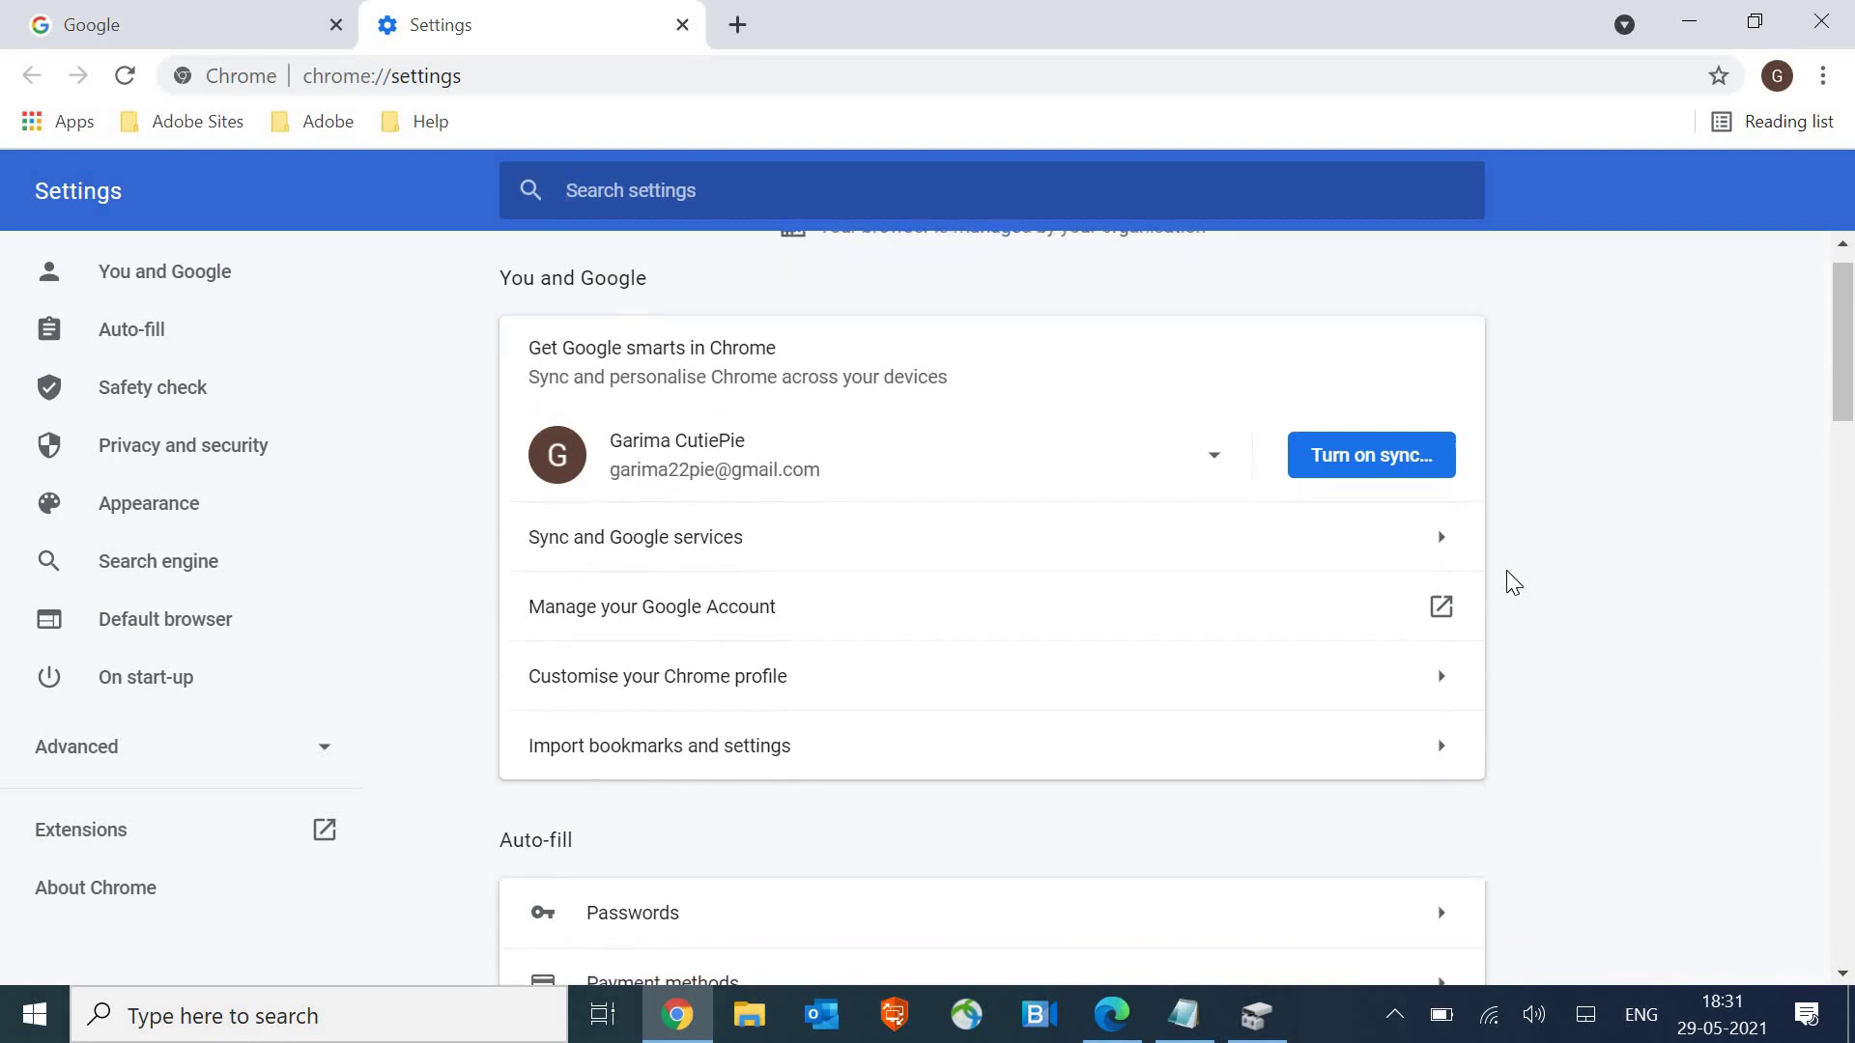
{"action": "scroll", "coordinate": [1513, 583], "scroll_direction": "down", "scroll_amount": 1}
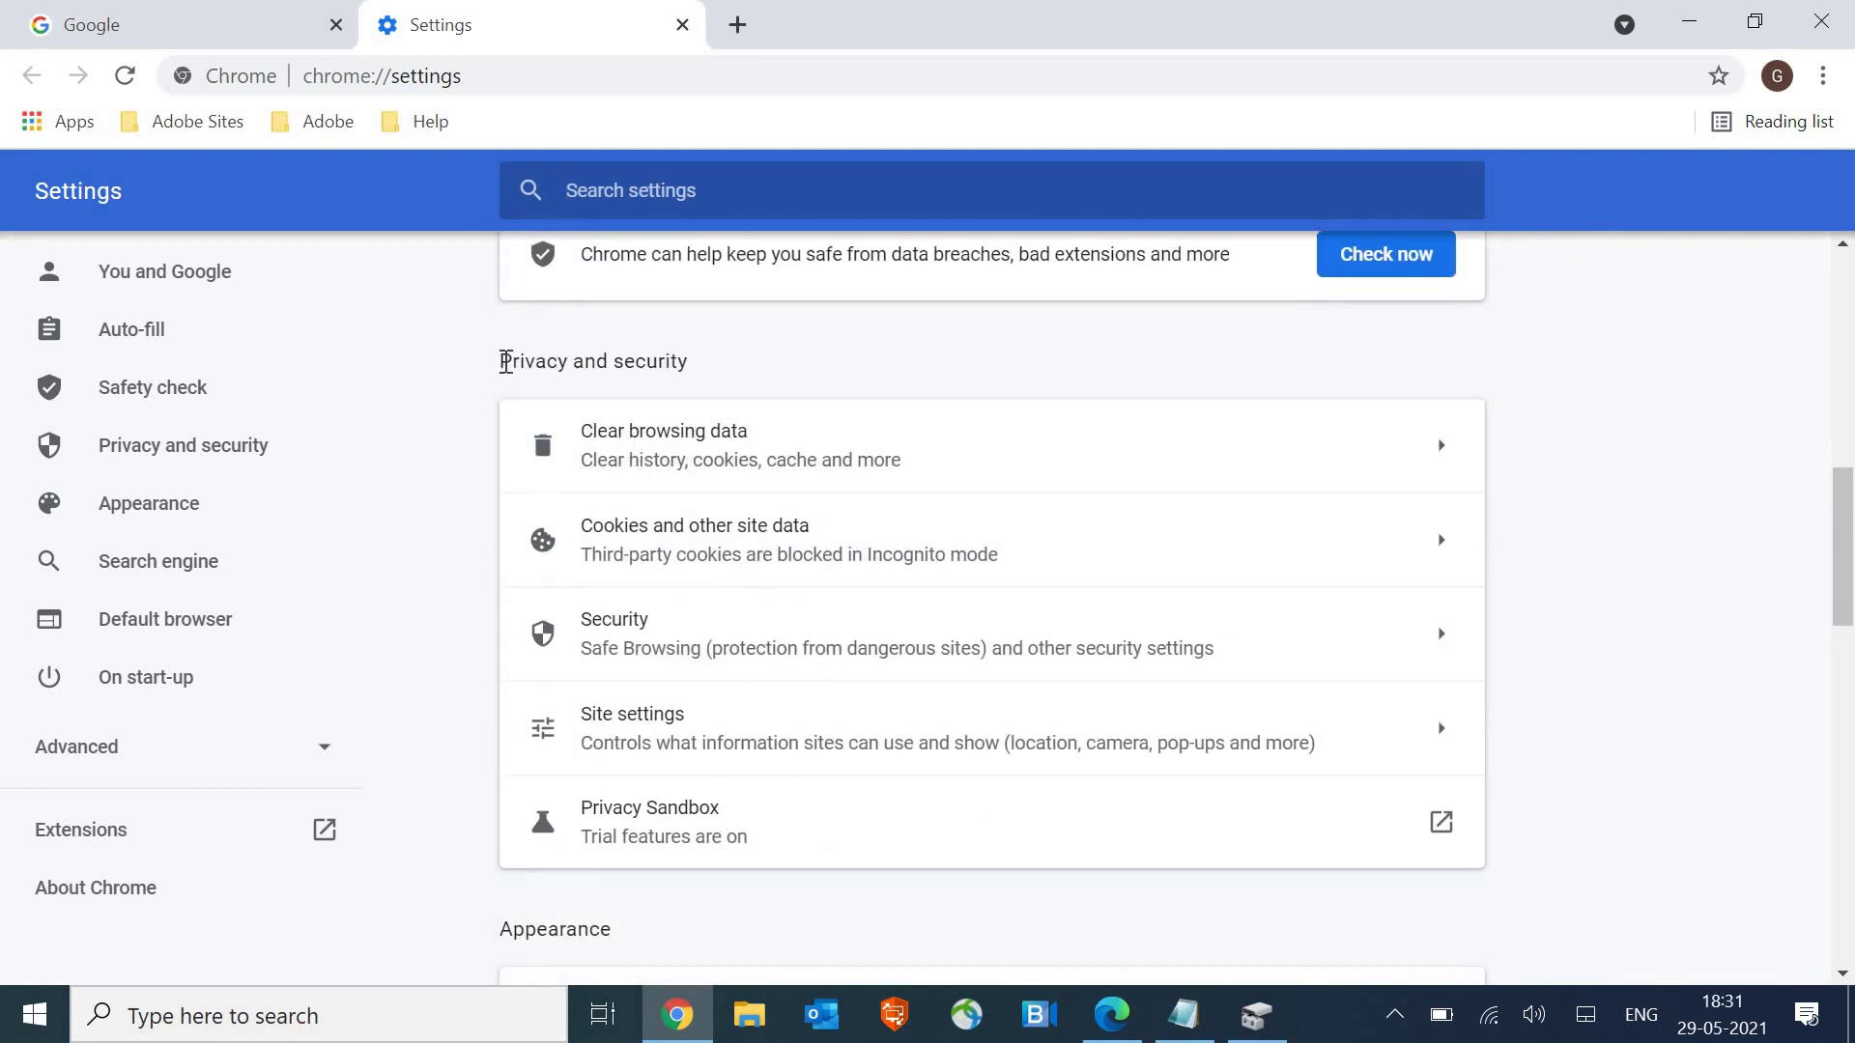
{"action": "left_click_drag", "start_coordinate": [507, 360], "coordinate": [690, 359]}
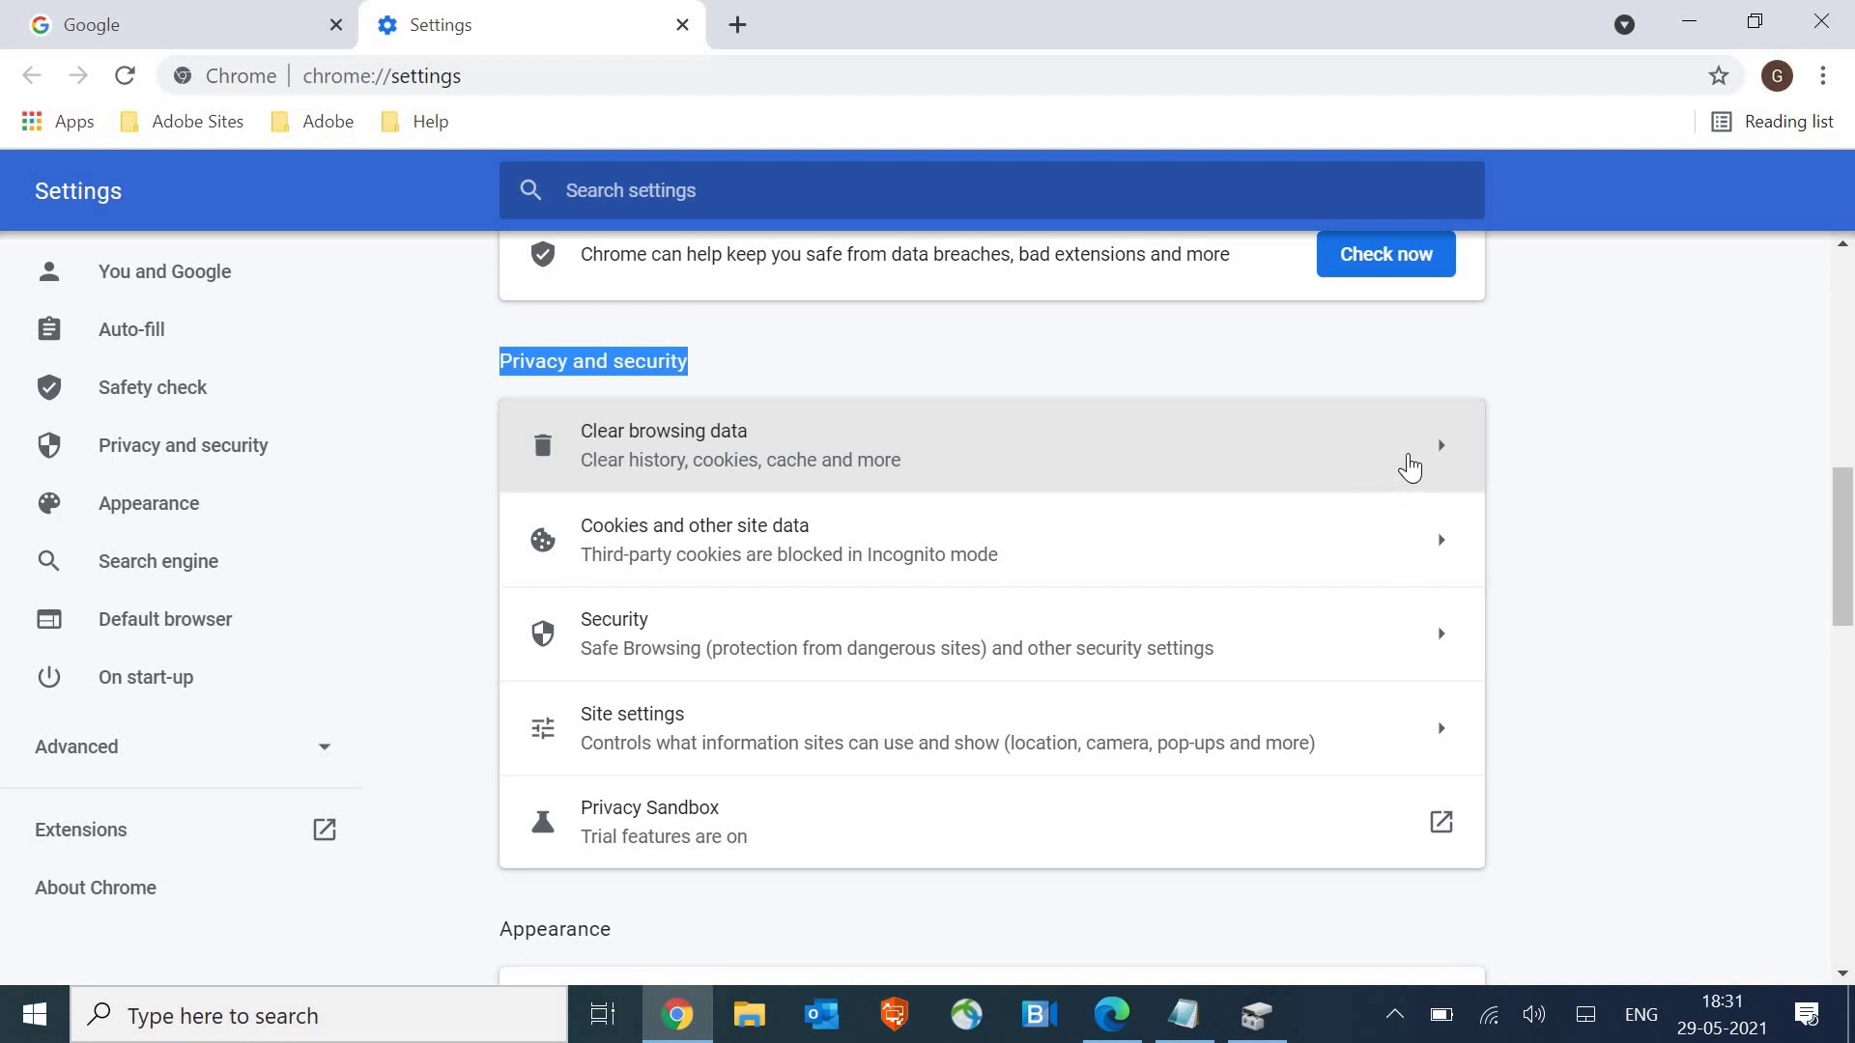
- Open Clear browsing data and review both the Basic and Advanced tabs with time range All time
{"action": "left_click", "coordinate": [1410, 468]}
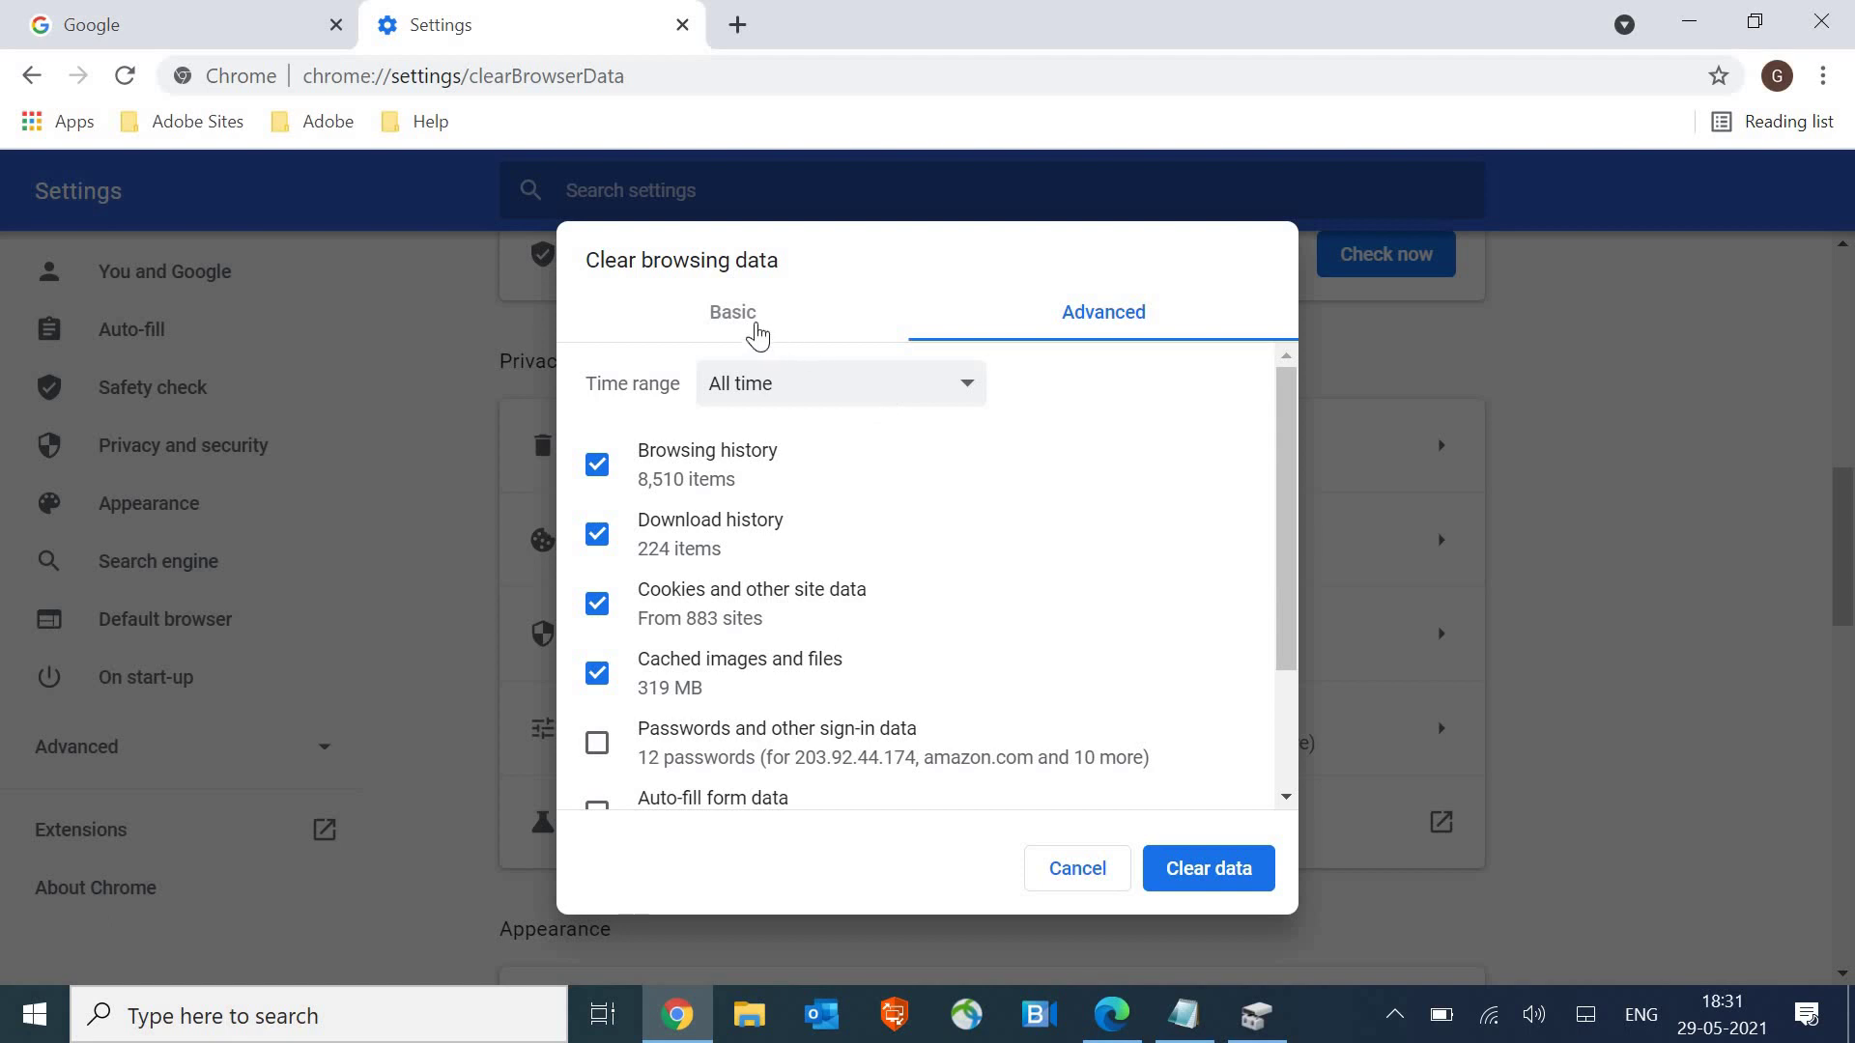
{"action": "left_click", "coordinate": [754, 331]}
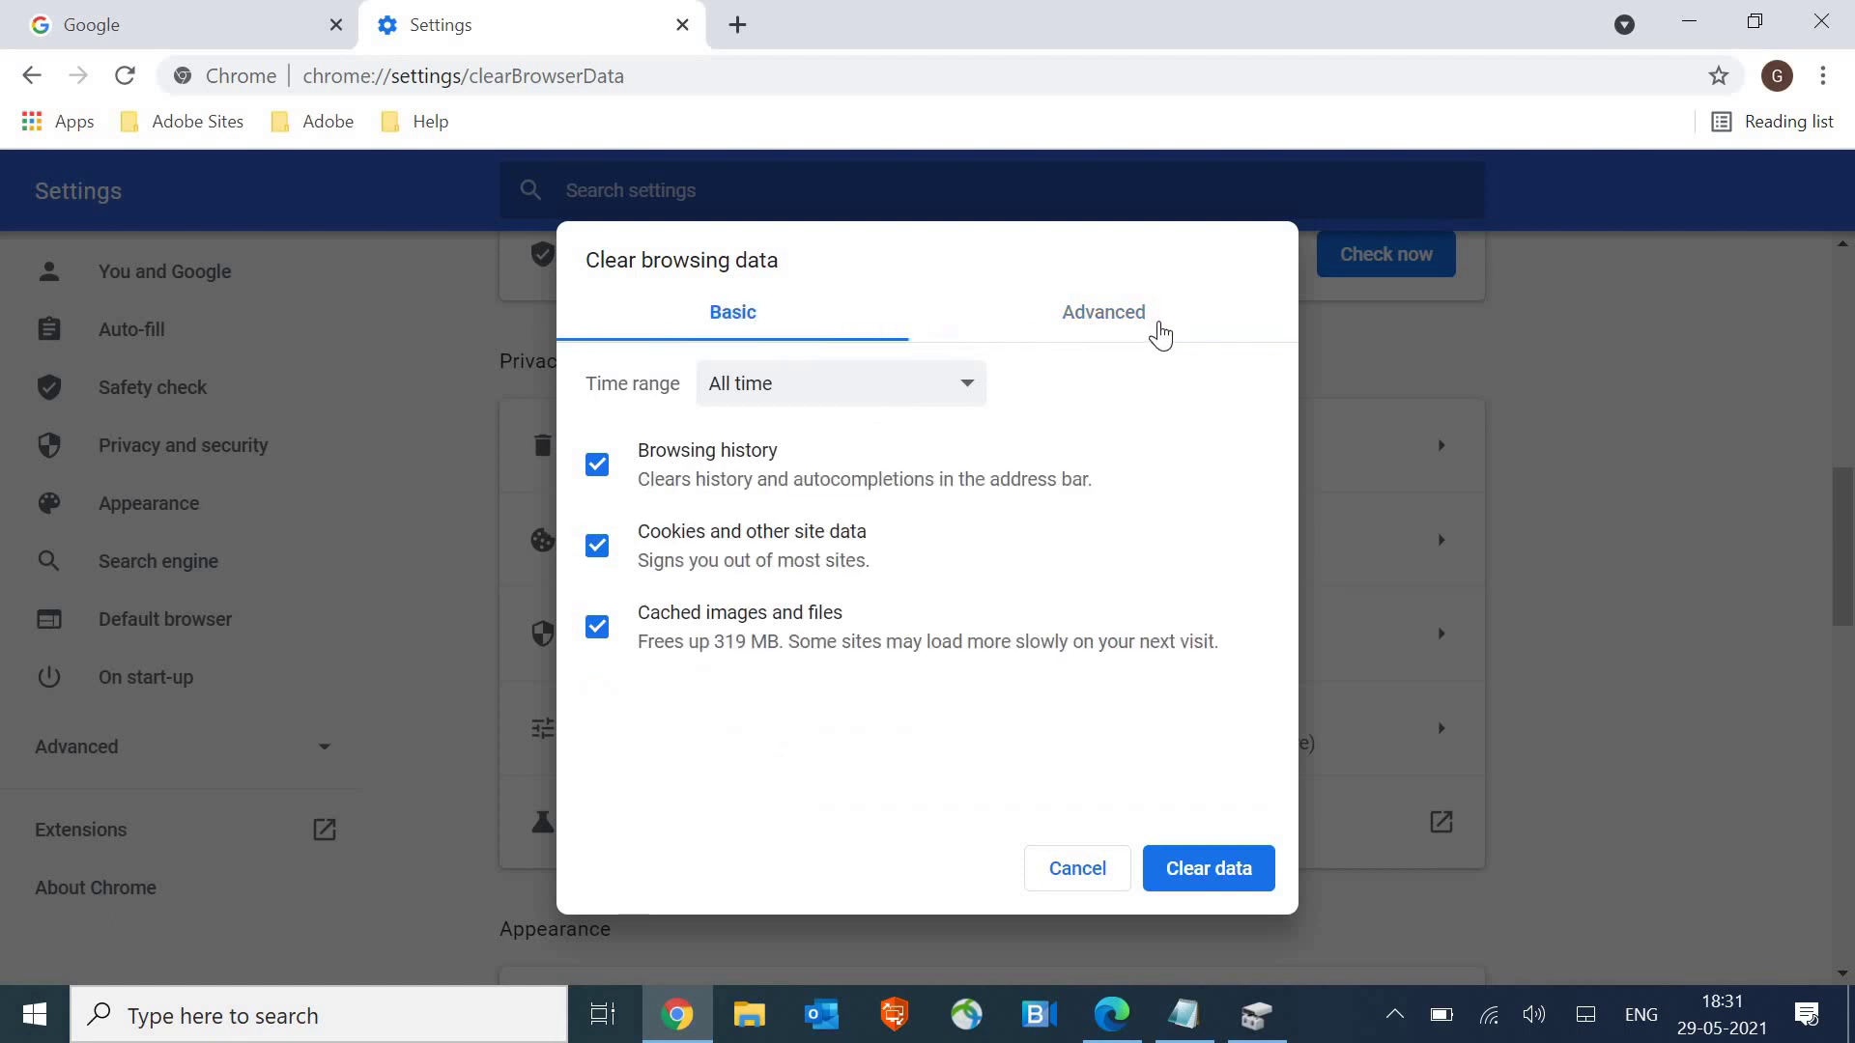
{"action": "left_click", "coordinate": [1150, 336]}
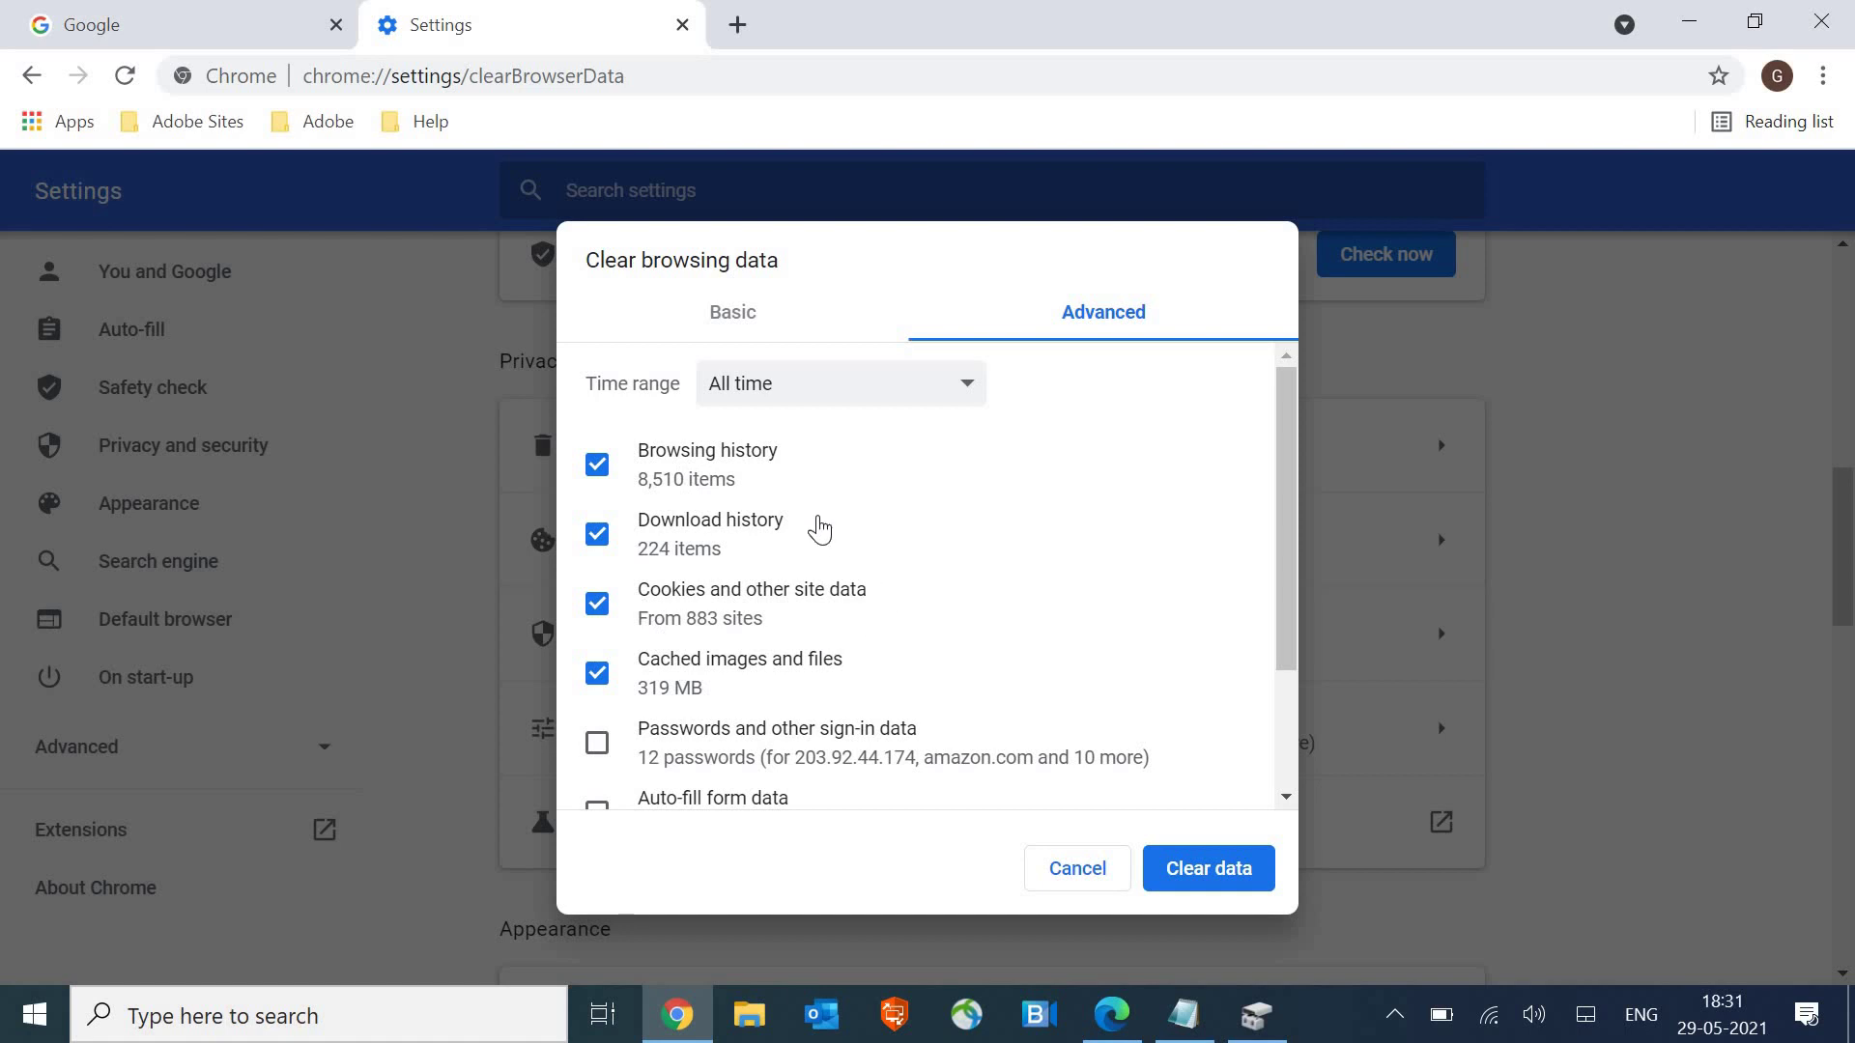
{"action": "scroll", "coordinate": [789, 620], "scroll_direction": "down", "scroll_amount": 3}
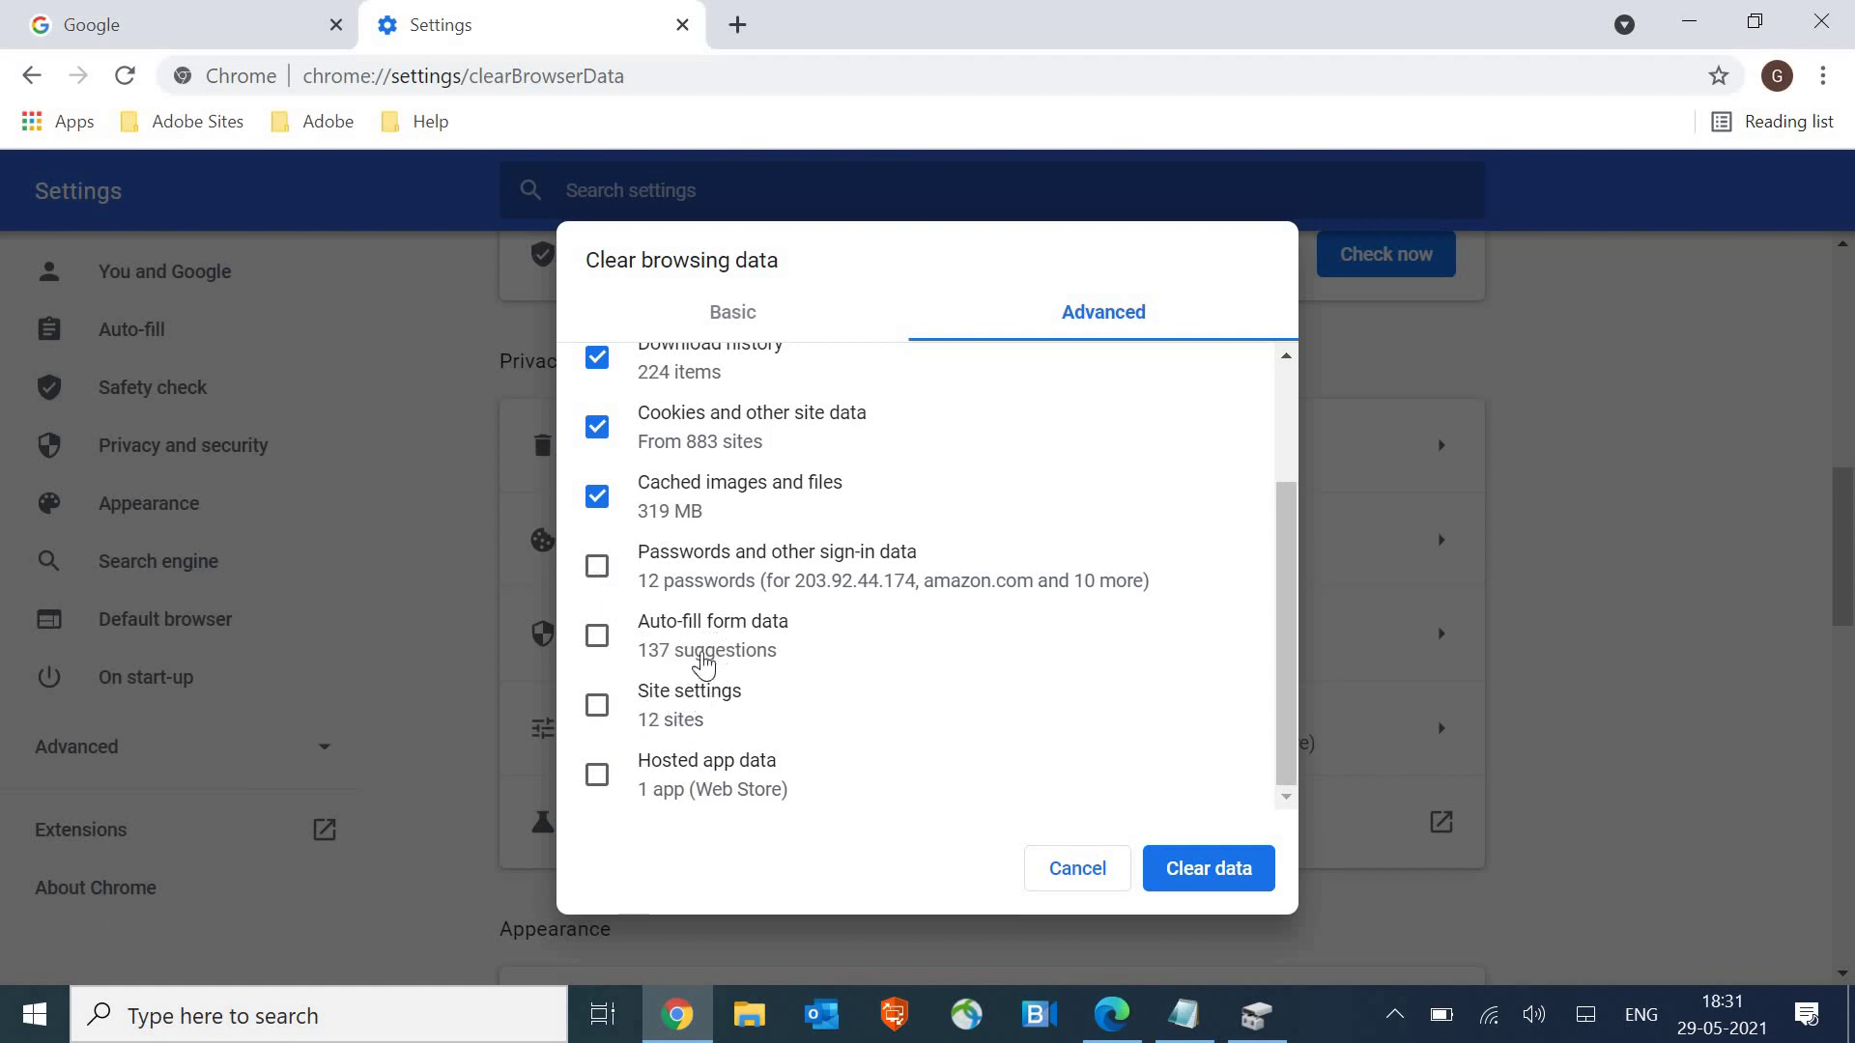
{"action": "scroll", "coordinate": [705, 666], "scroll_direction": "up", "scroll_amount": 2}
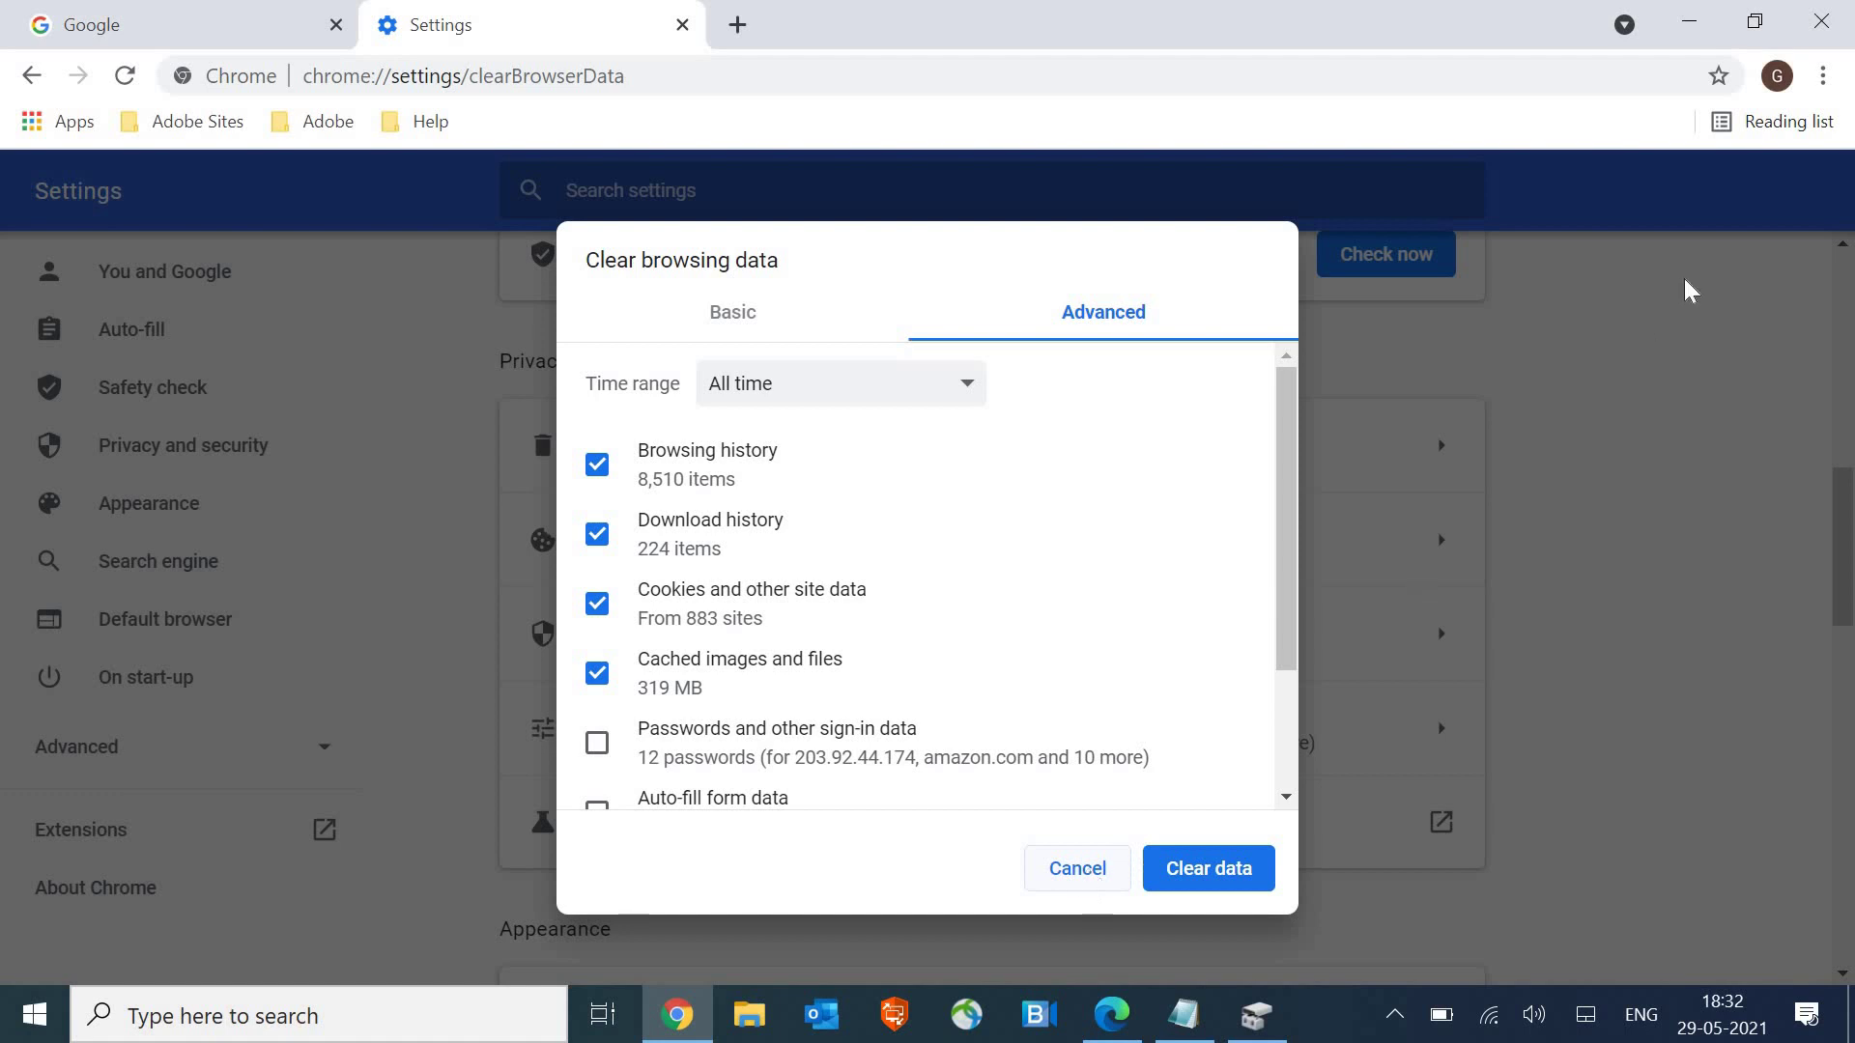
- Close the Clear browsing data dialog, minimise Chrome and start a Windows taskbar search
{"action": "left_click", "coordinate": [1063, 869]}
{"action": "left_click", "coordinate": [1689, 21]}
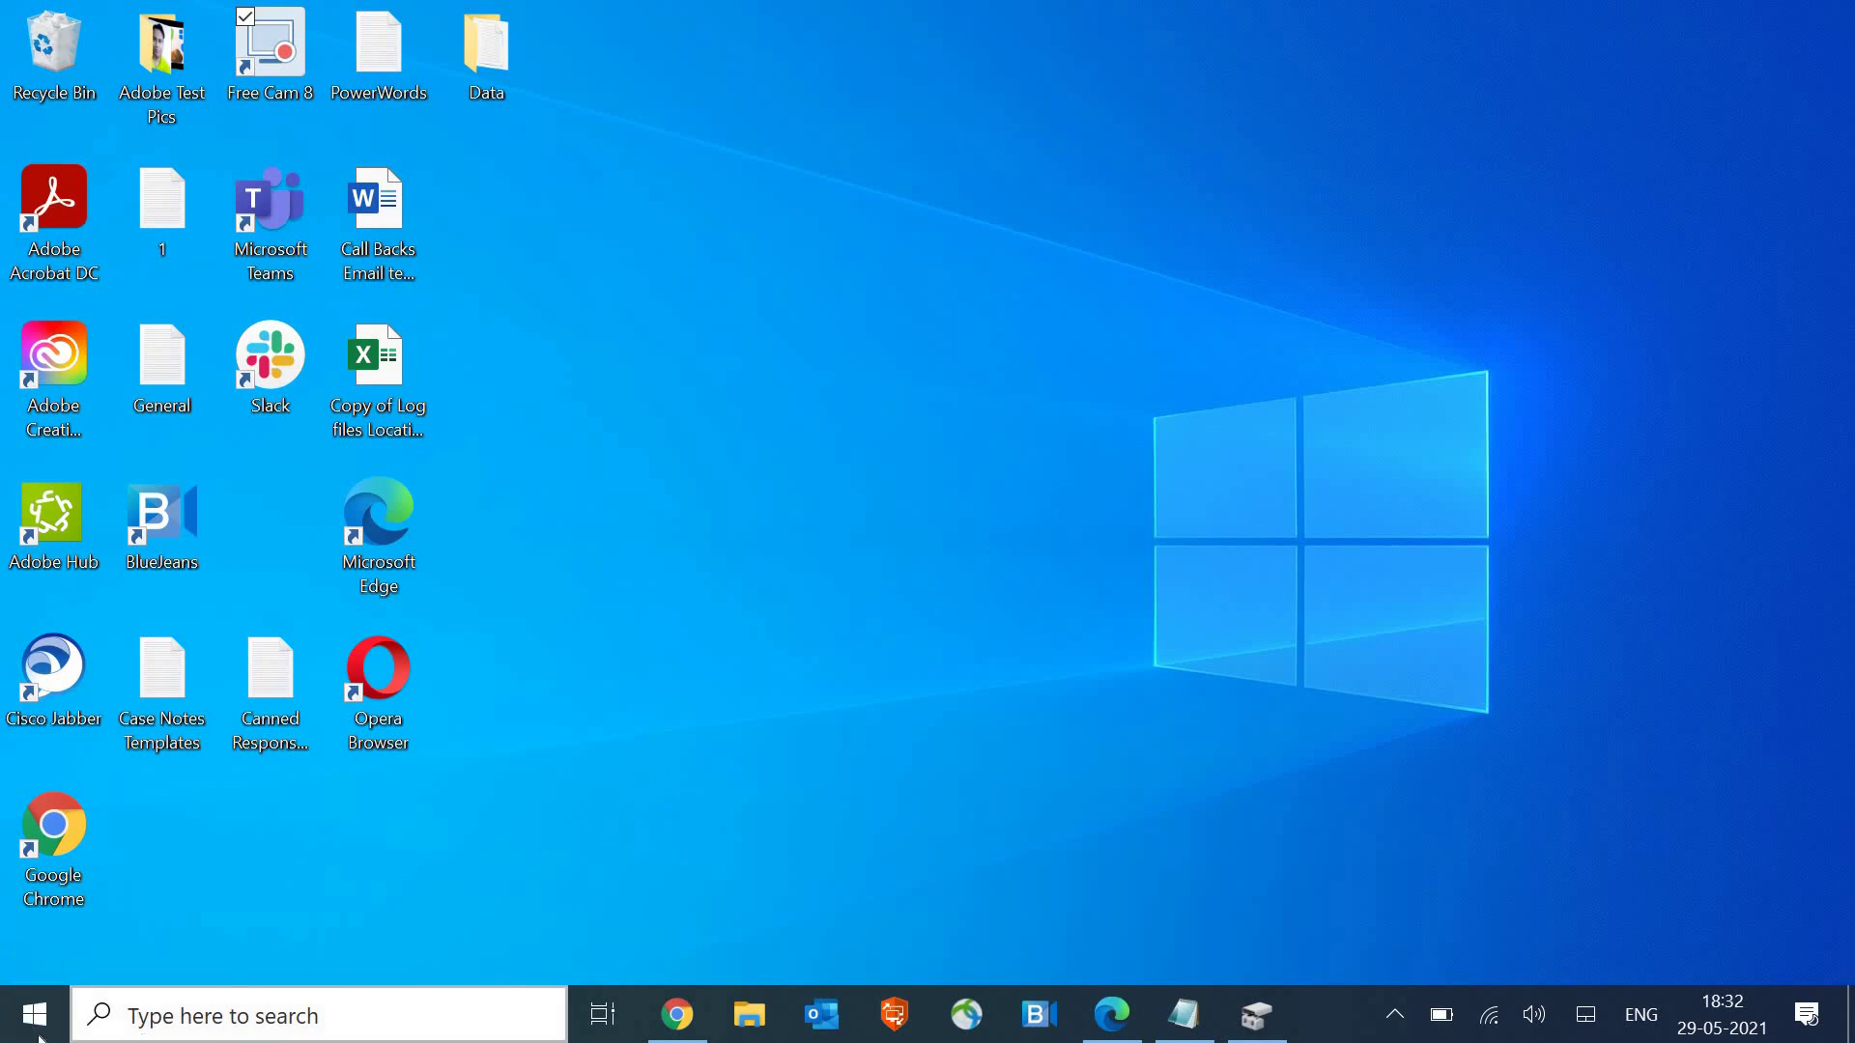
{"action": "left_click", "coordinate": [35, 1015]}
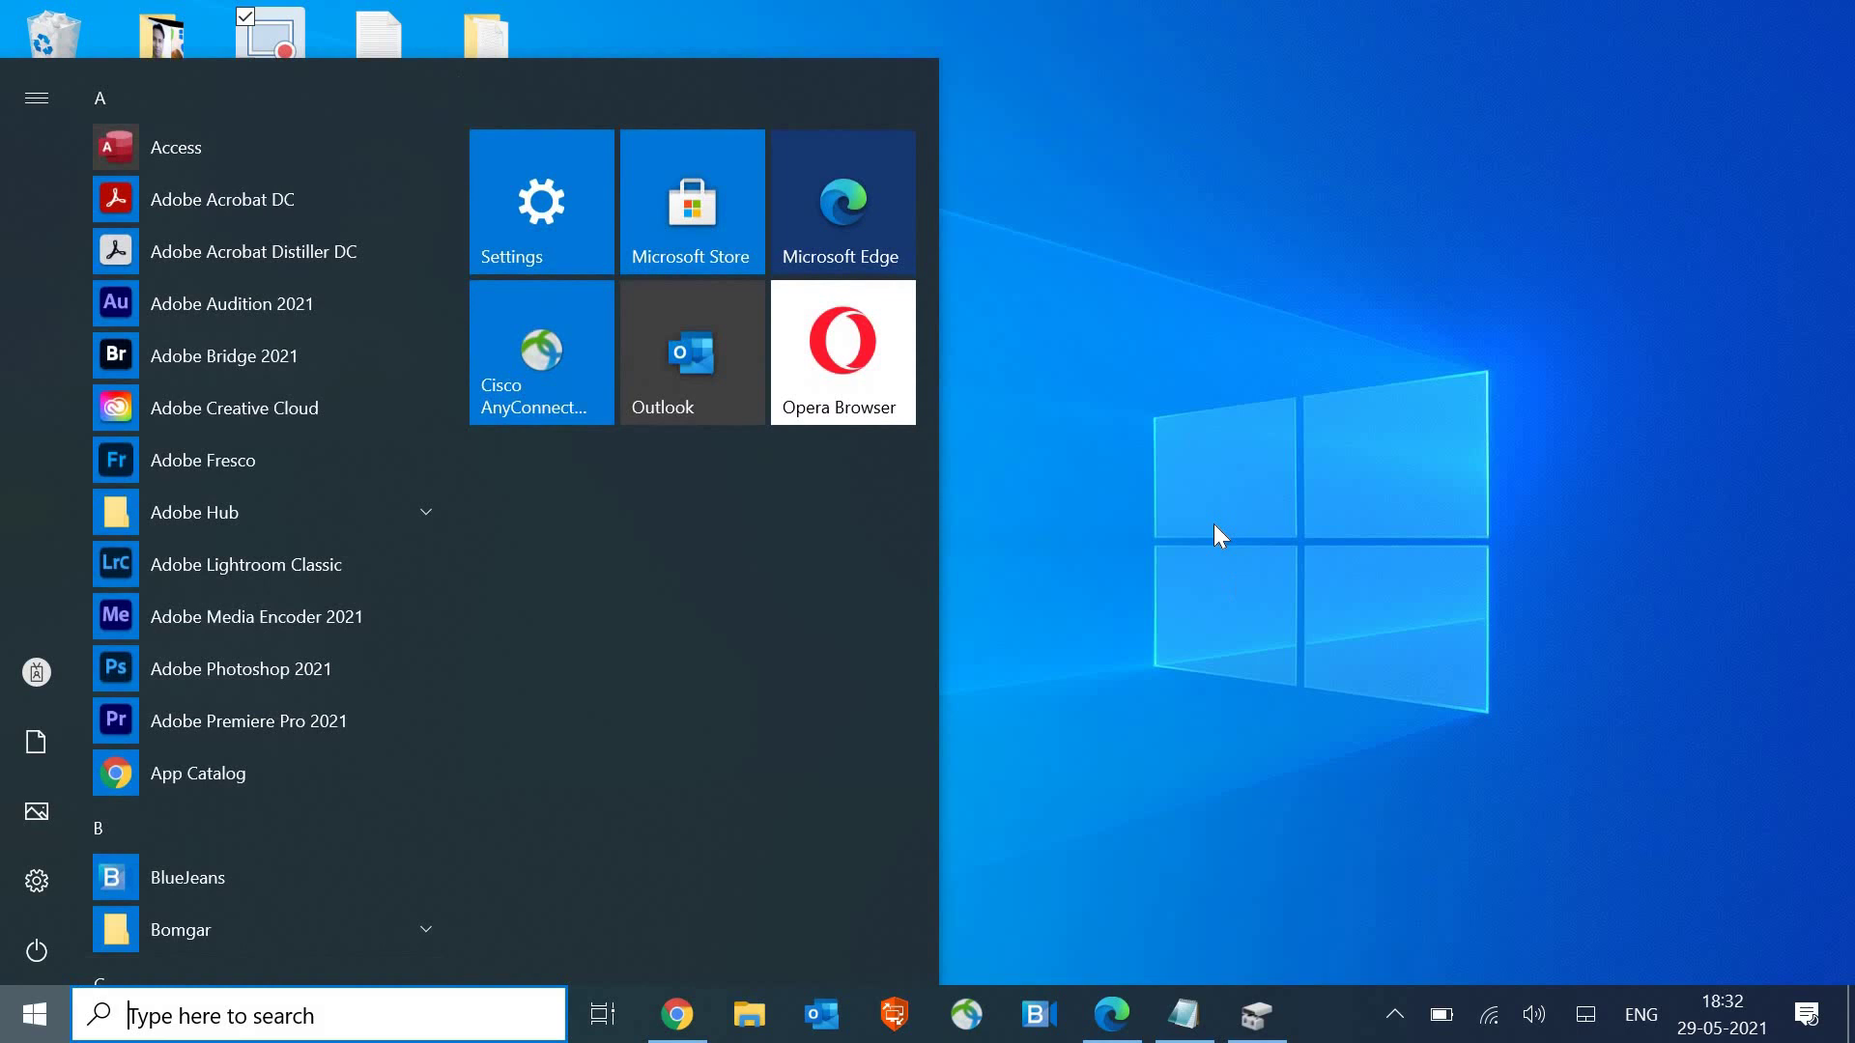
{"action": "left_click", "coordinate": [1295, 490]}
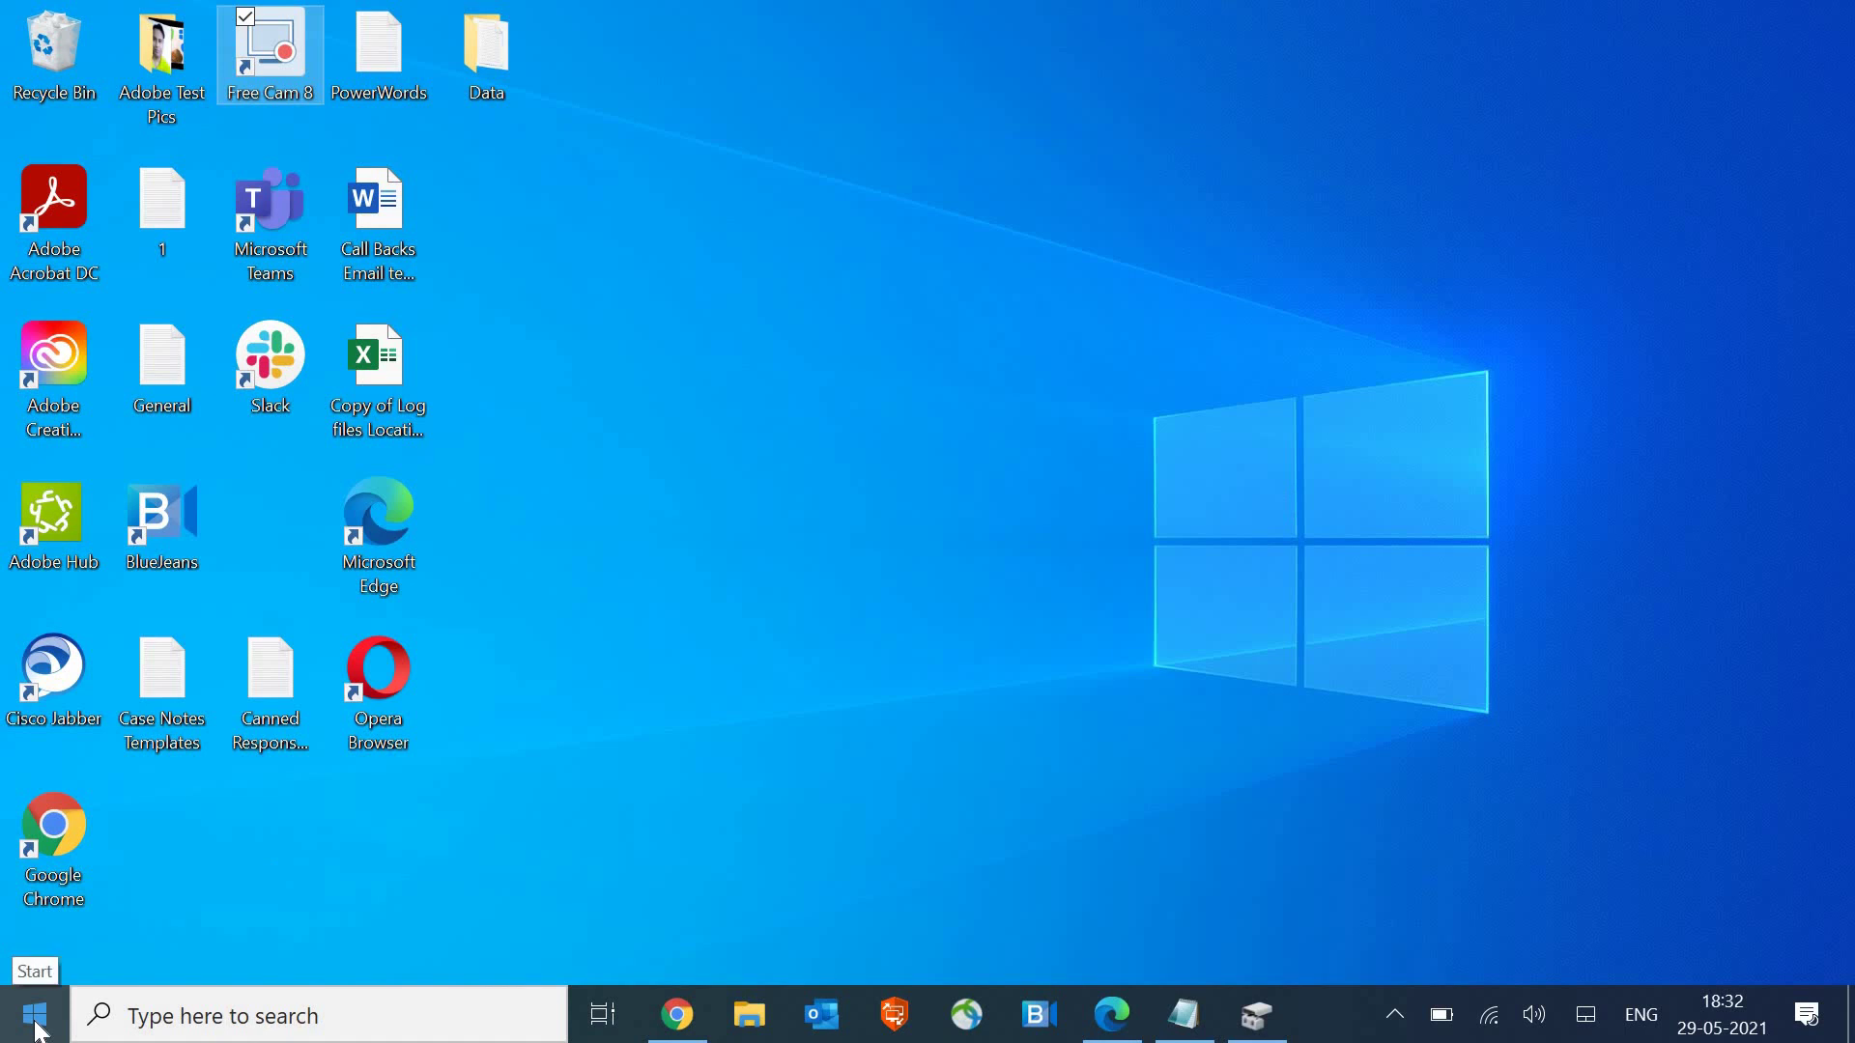
{"action": "right_click", "coordinate": [37, 1026]}
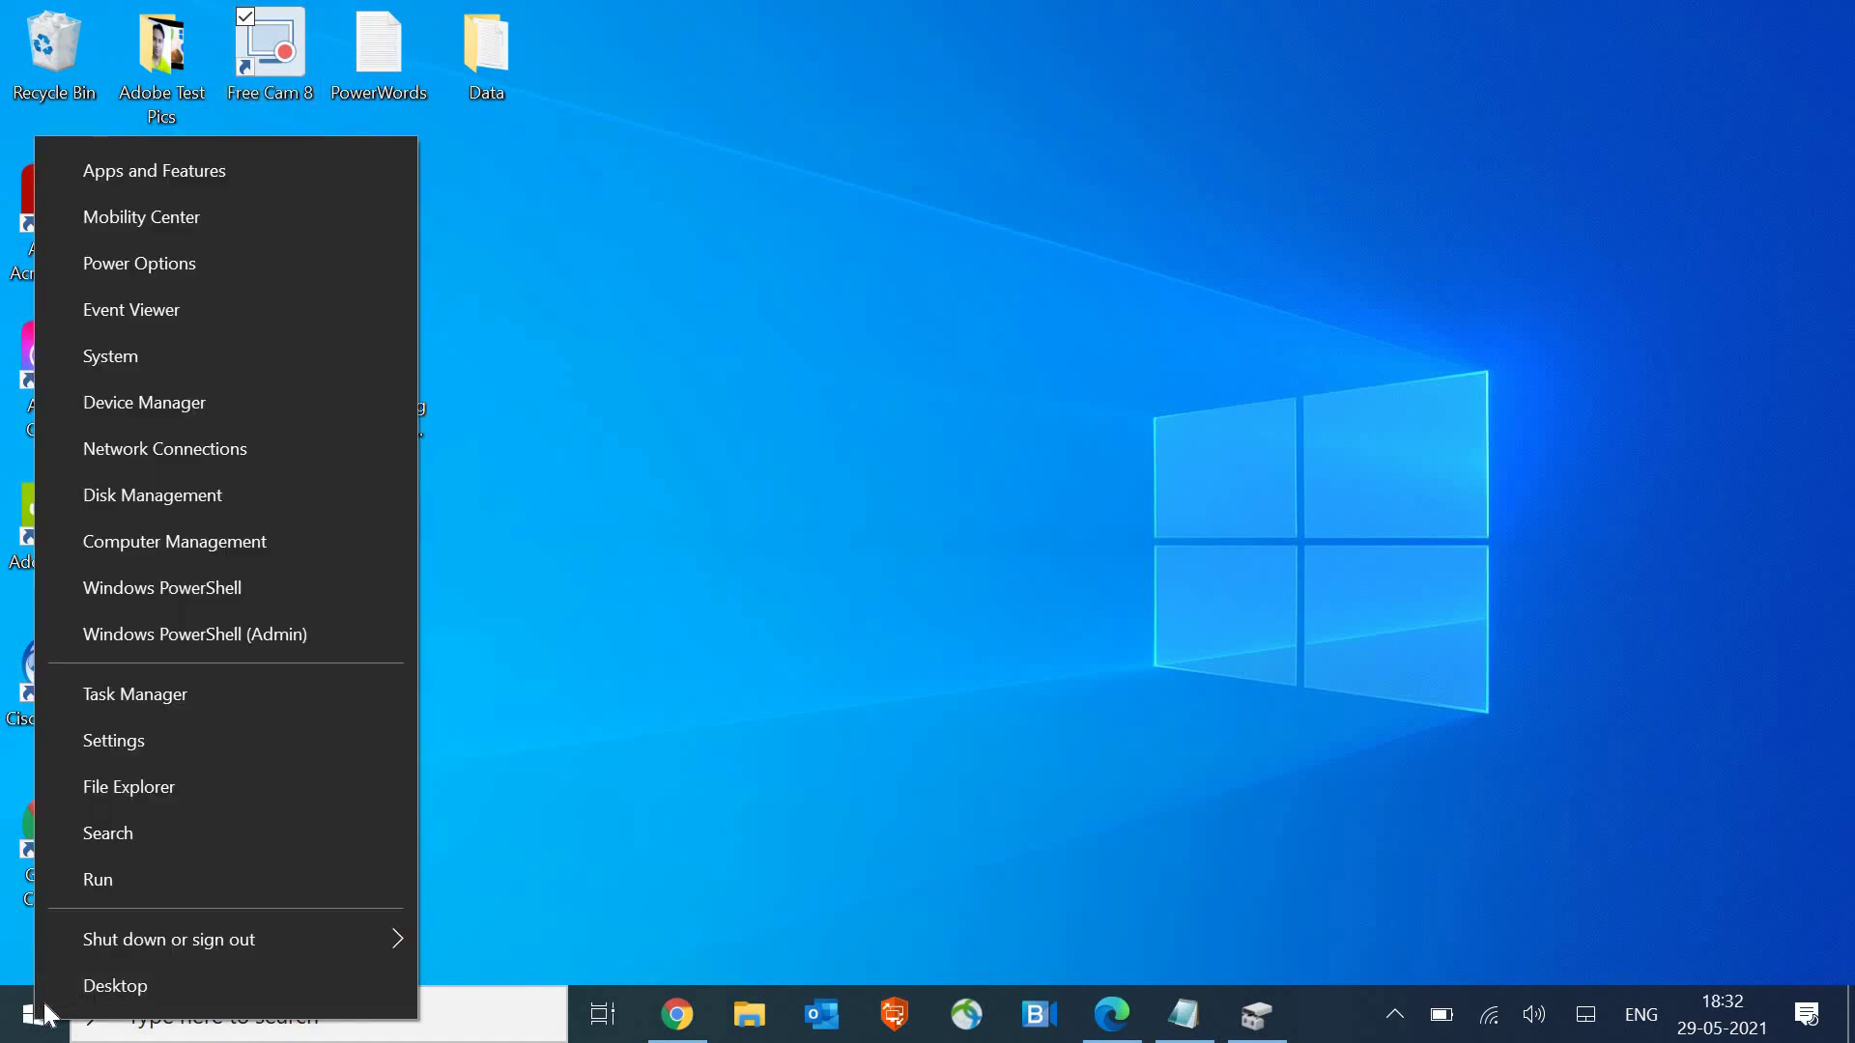
{"action": "left_click", "coordinate": [474, 1012]}
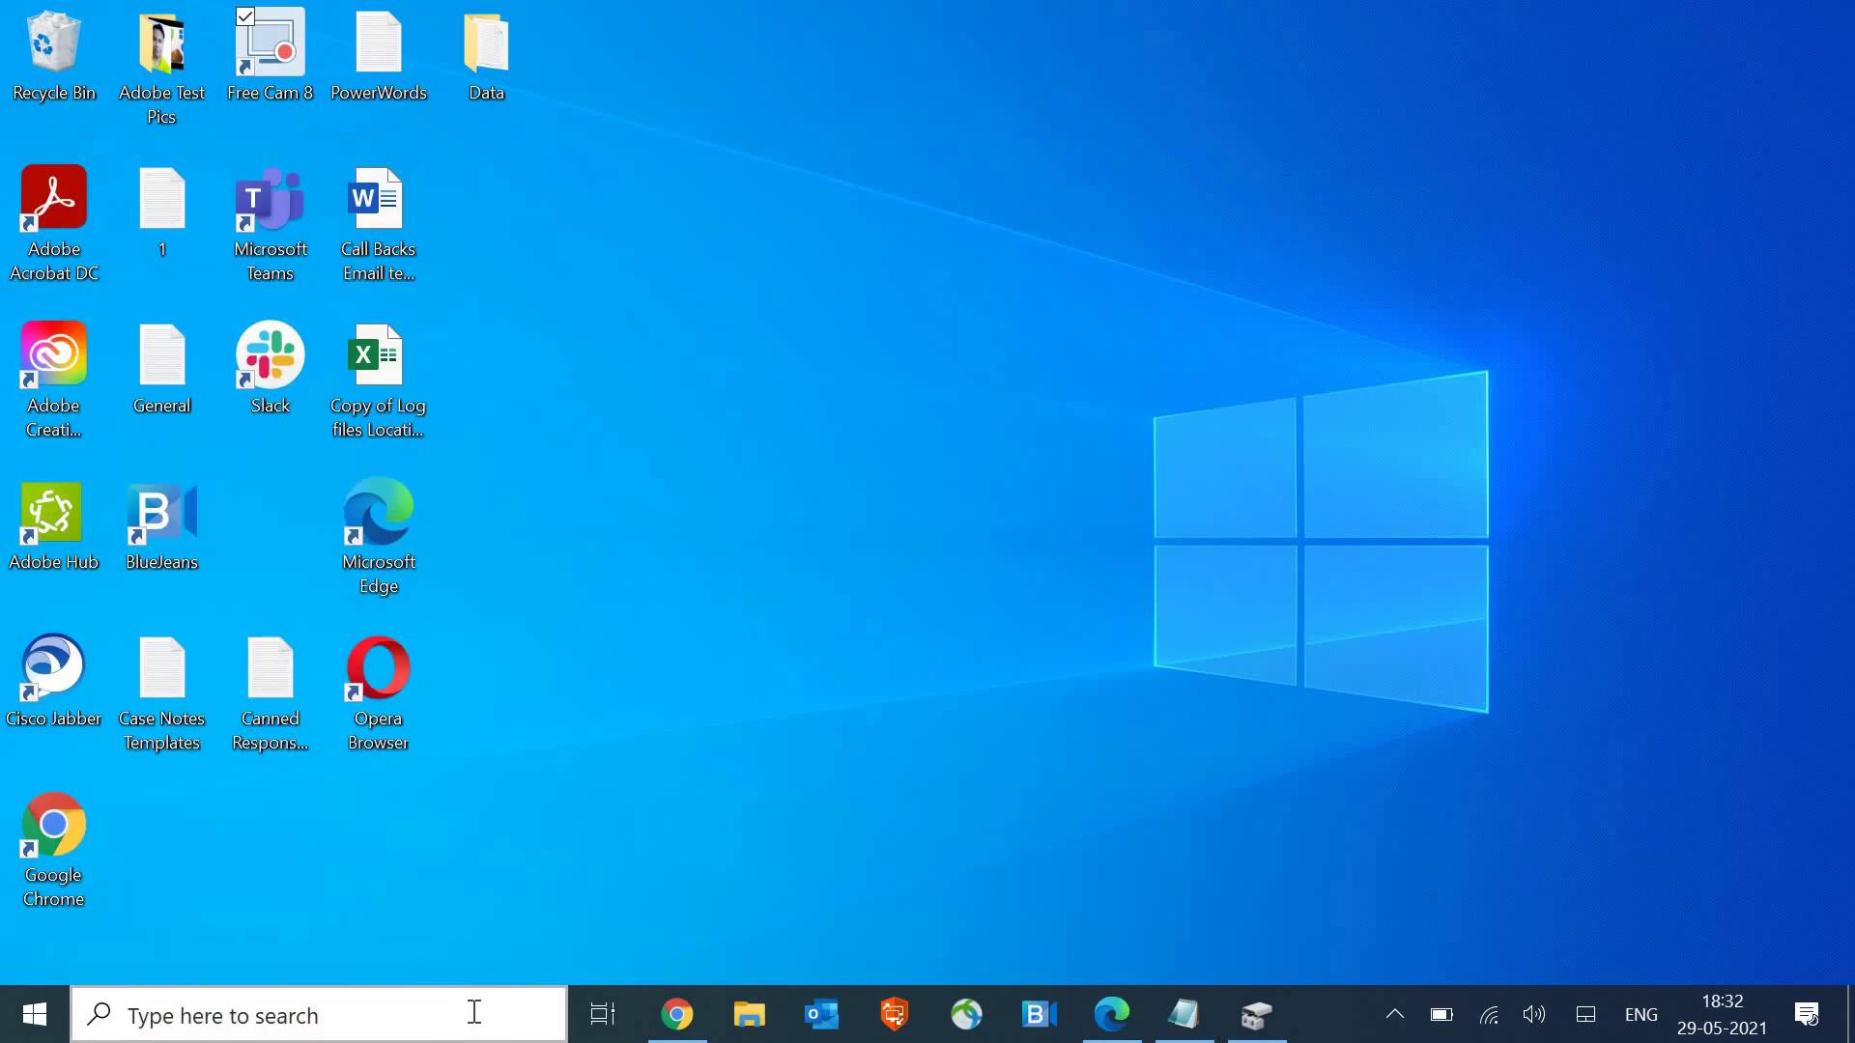
- Search 'CONTR' and open Control Panel maximised to full screen
{"action": "type", "text": "CONTR"}
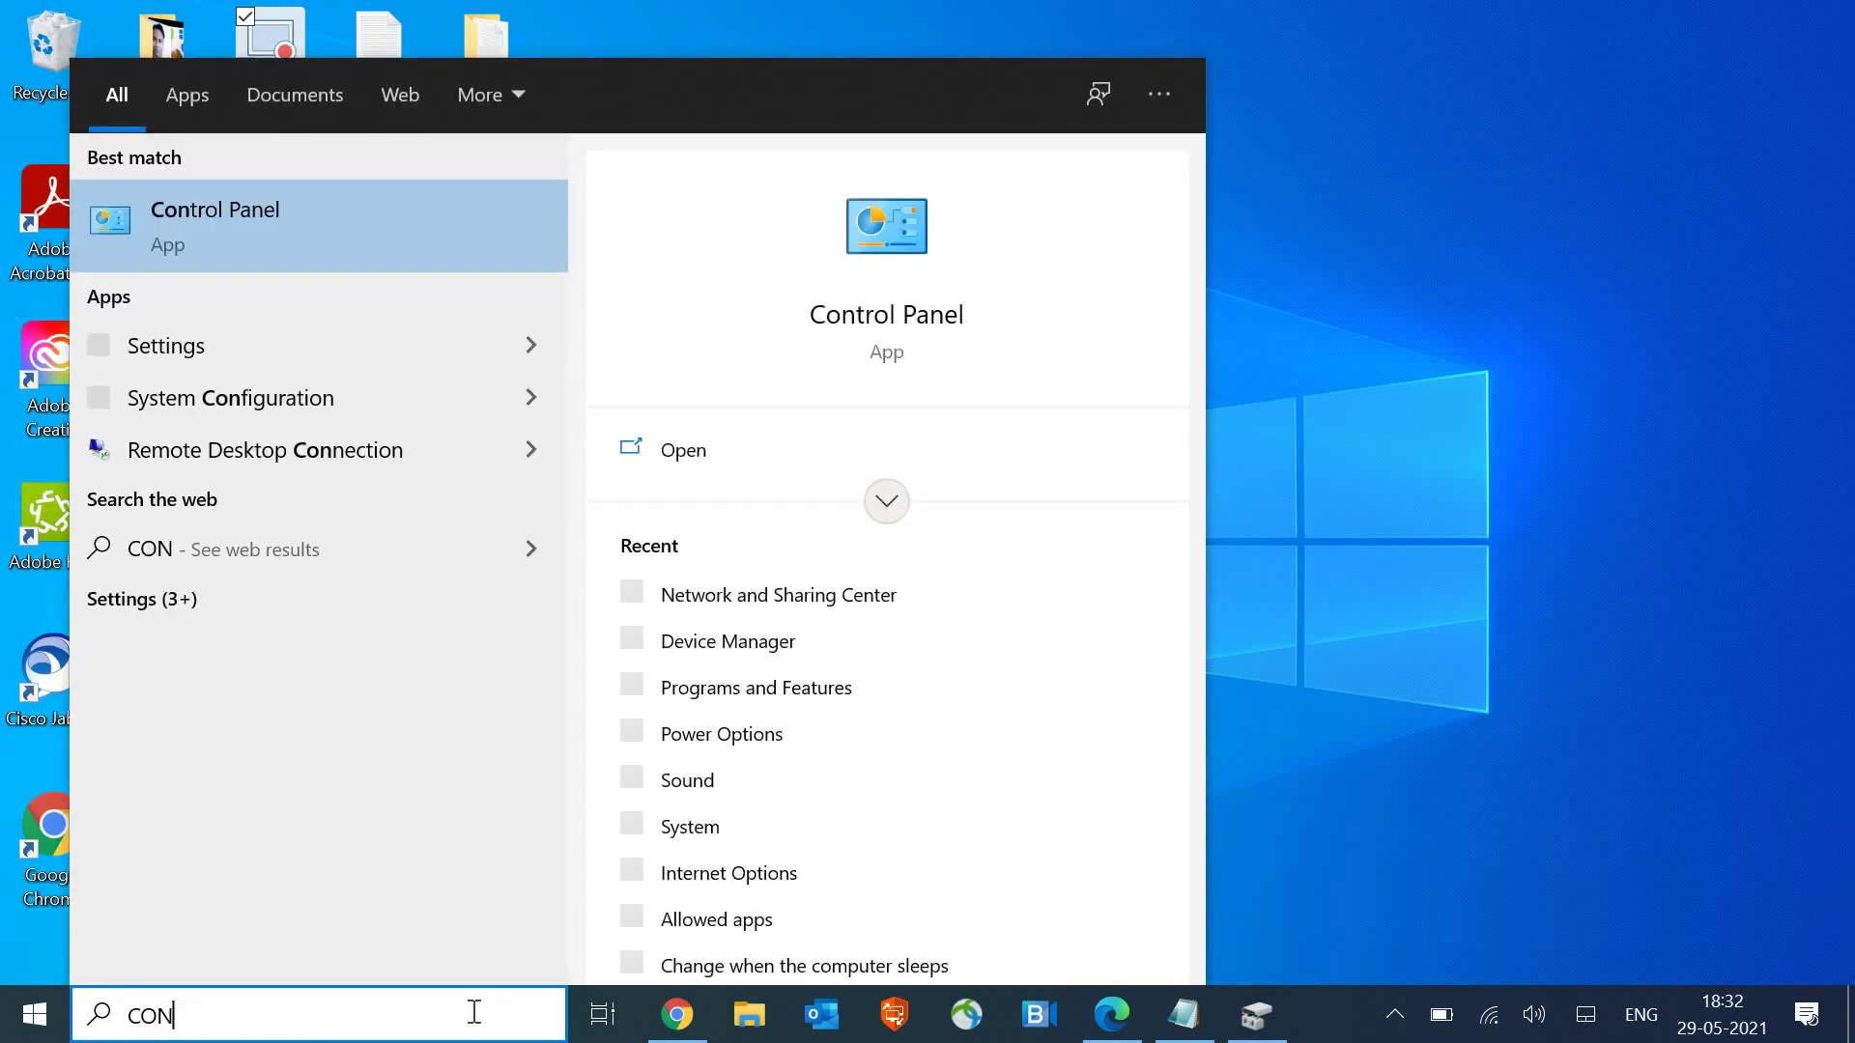
{"action": "left_click", "coordinate": [316, 238]}
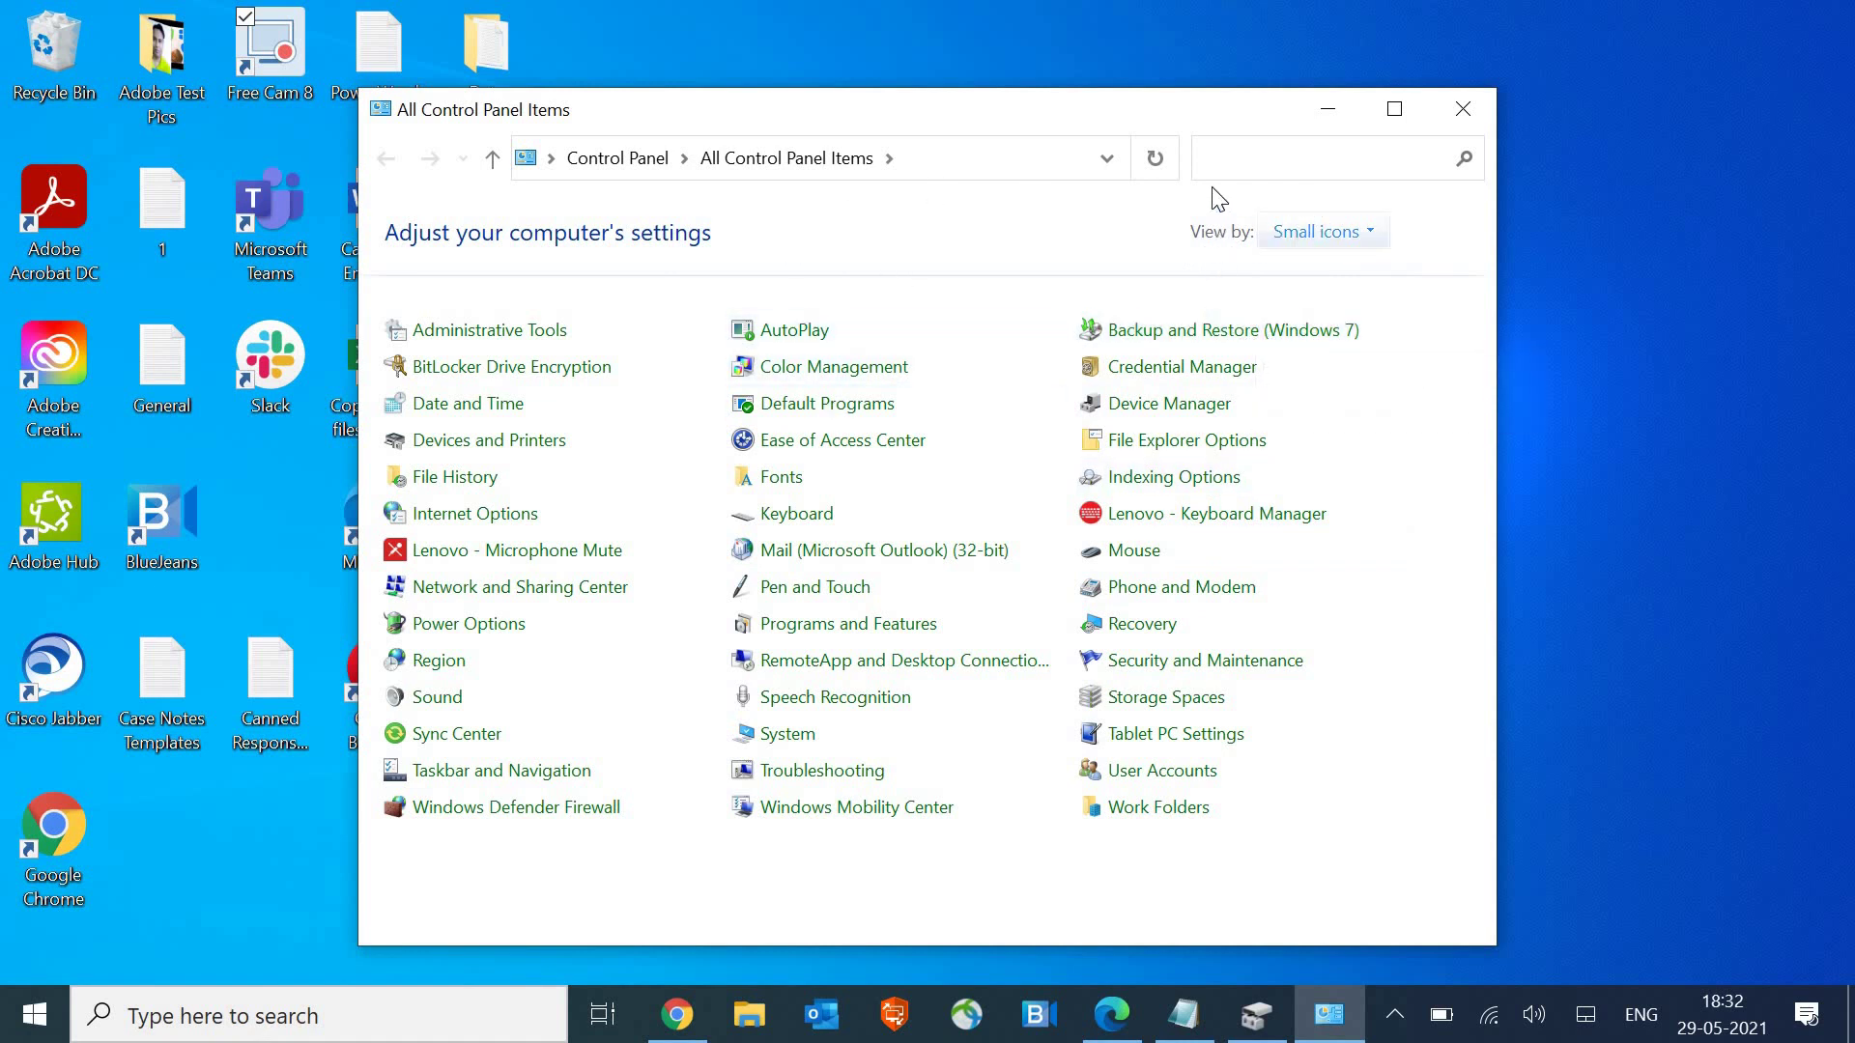
{"action": "left_click", "coordinate": [1394, 108]}
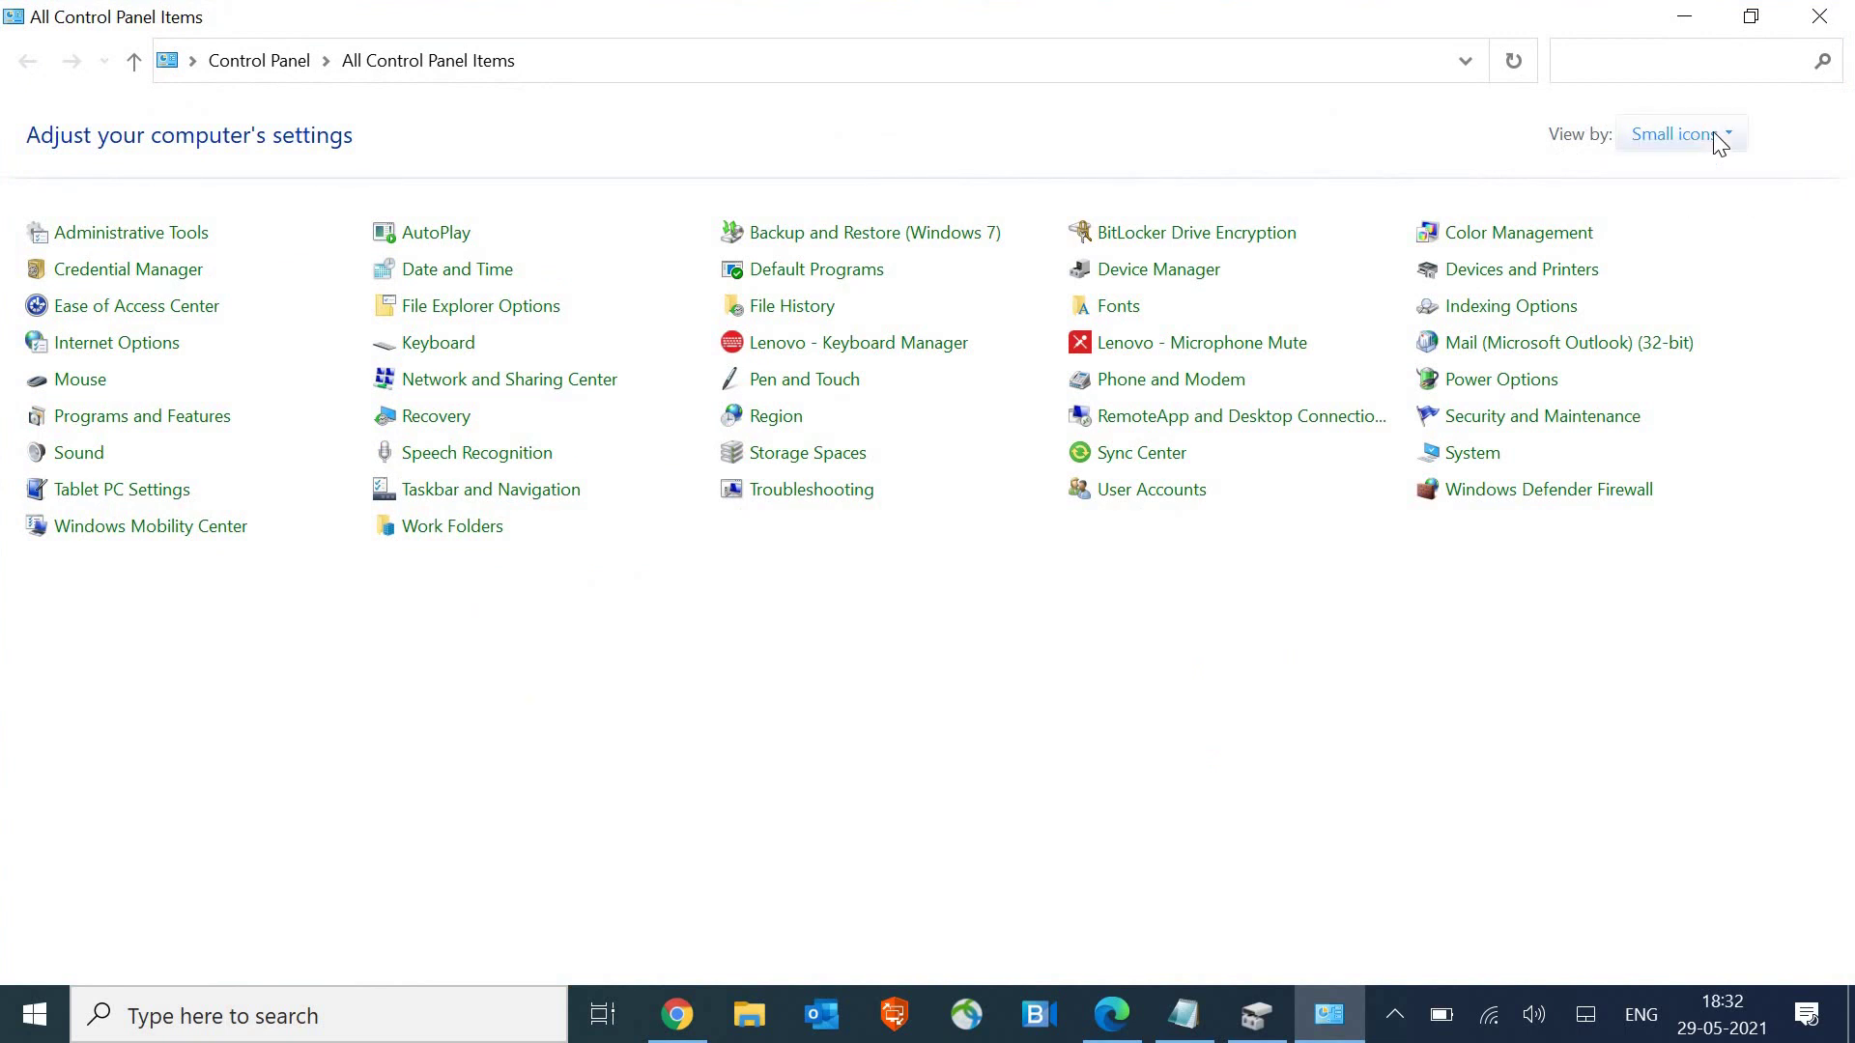
- Switch View by to Large icons, then back to Small icons
{"action": "left_click", "coordinate": [1717, 143]}
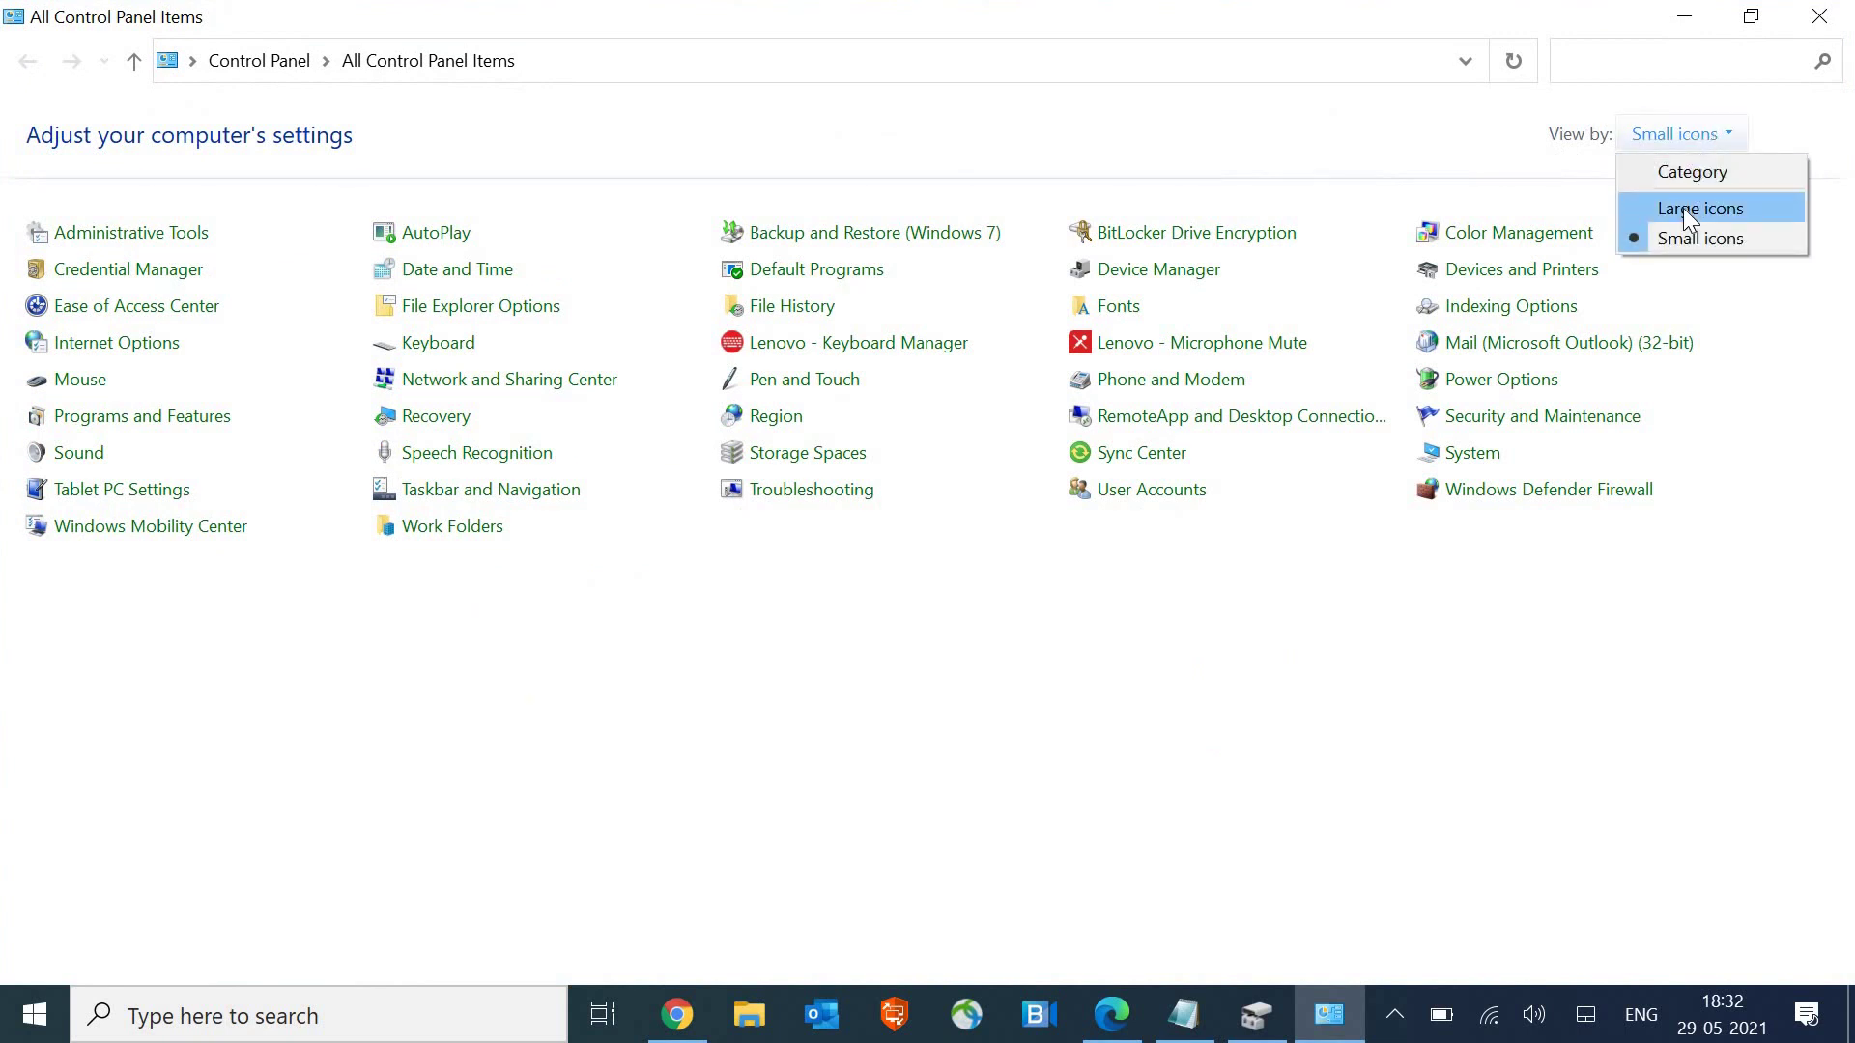
{"action": "left_click", "coordinate": [1683, 207]}
{"action": "left_click", "coordinate": [1685, 137]}
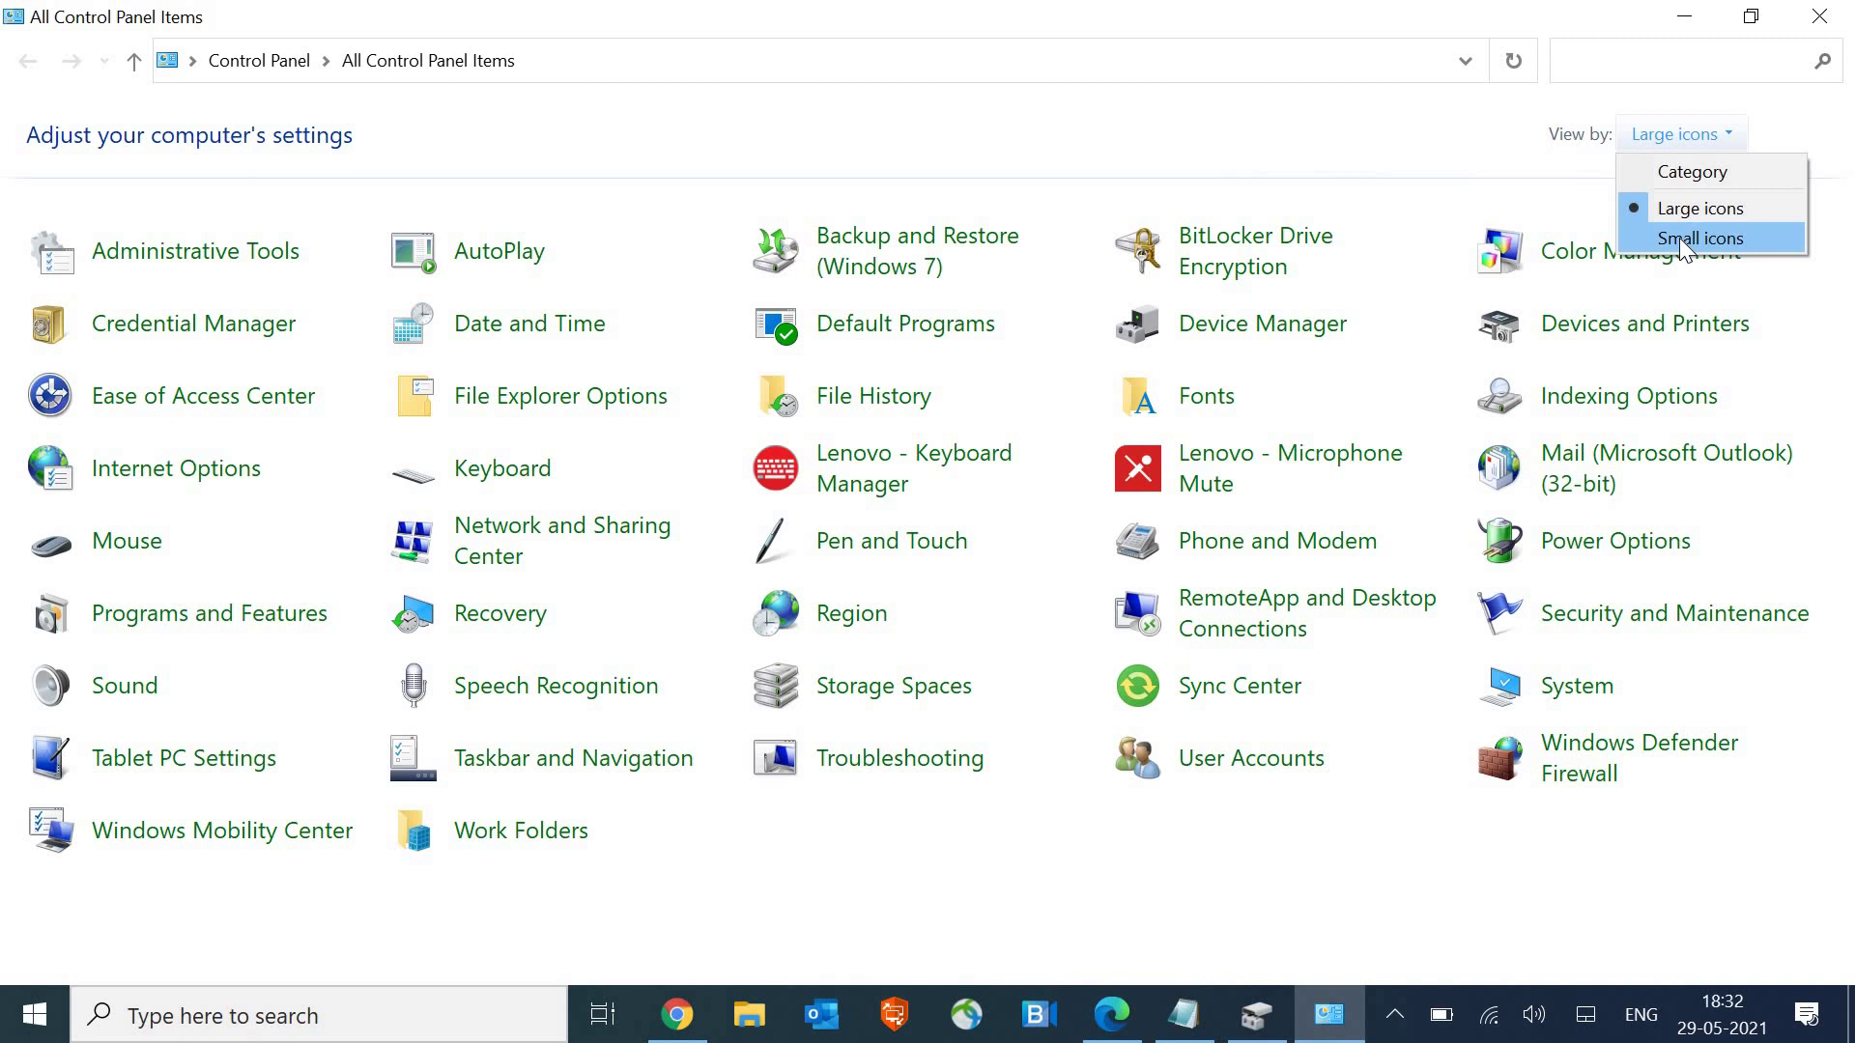
{"action": "left_click", "coordinate": [1679, 237]}
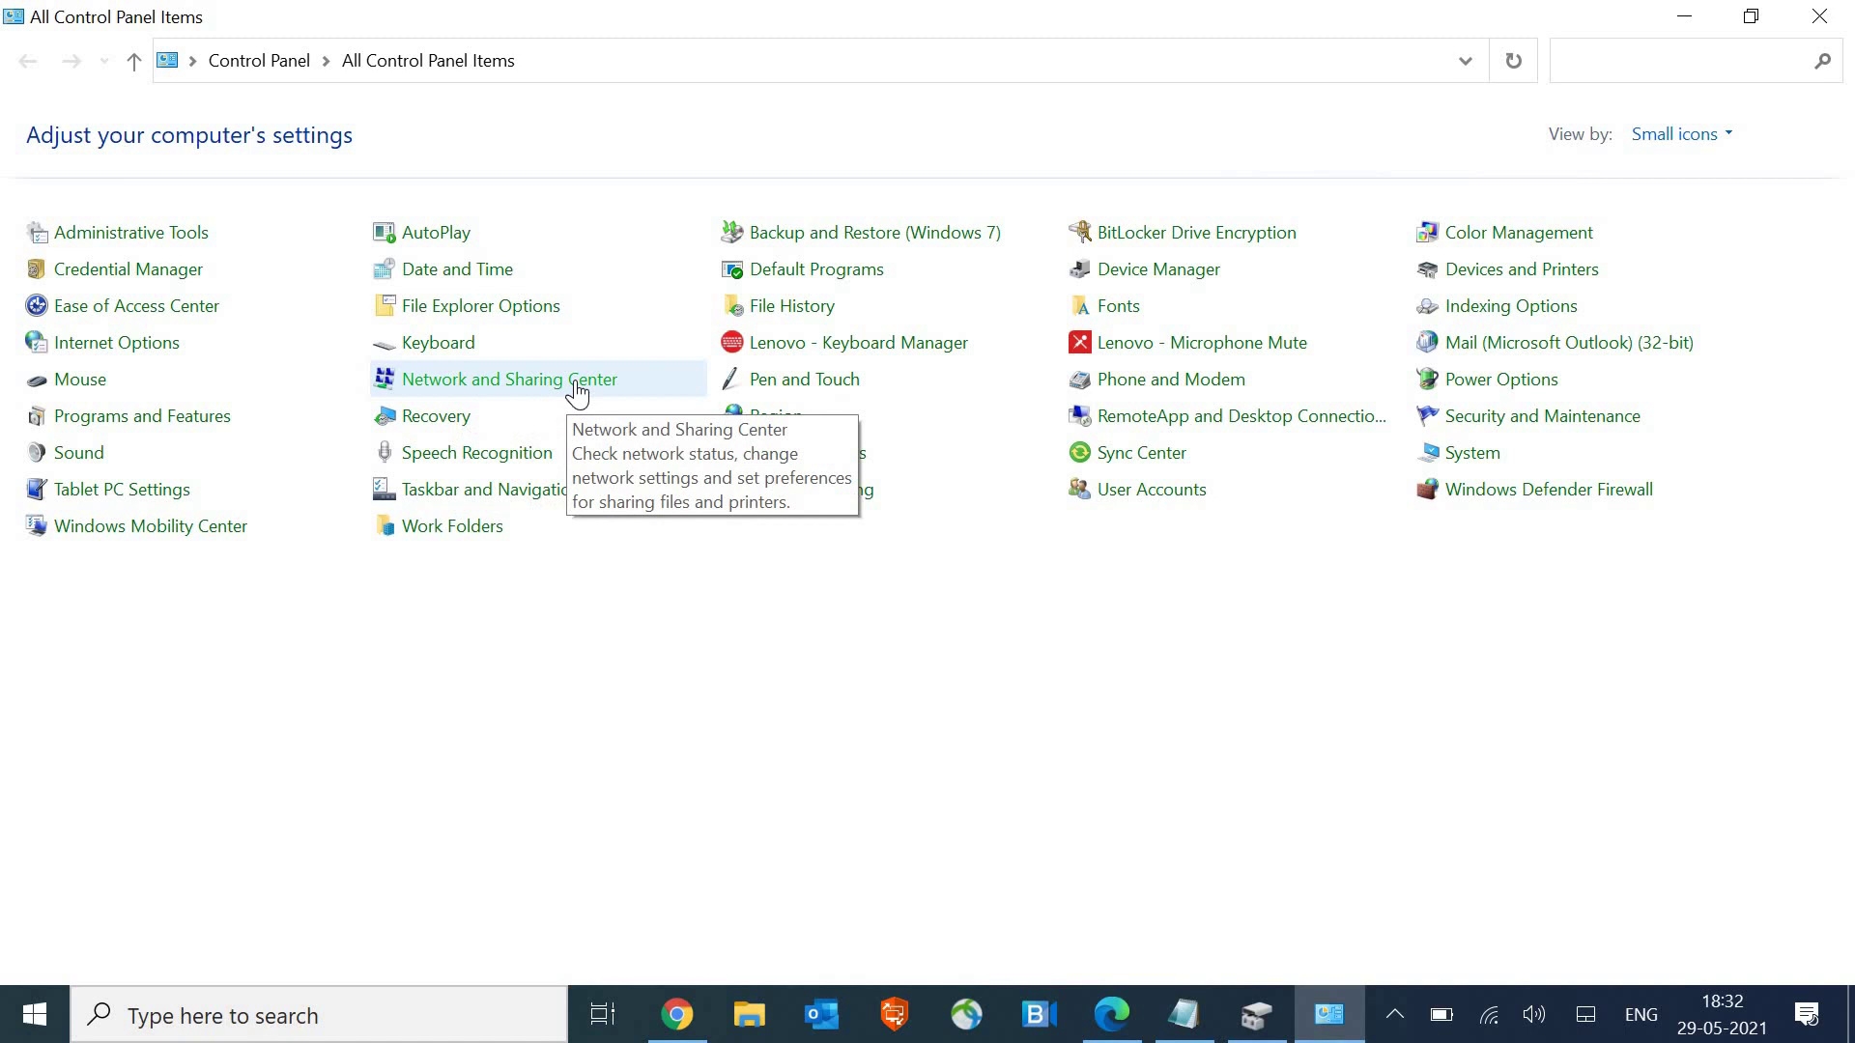
- Go from Network and Sharing Center to Change adapter settings and select the Wi-Fi adapter
{"action": "left_click", "coordinate": [610, 383]}
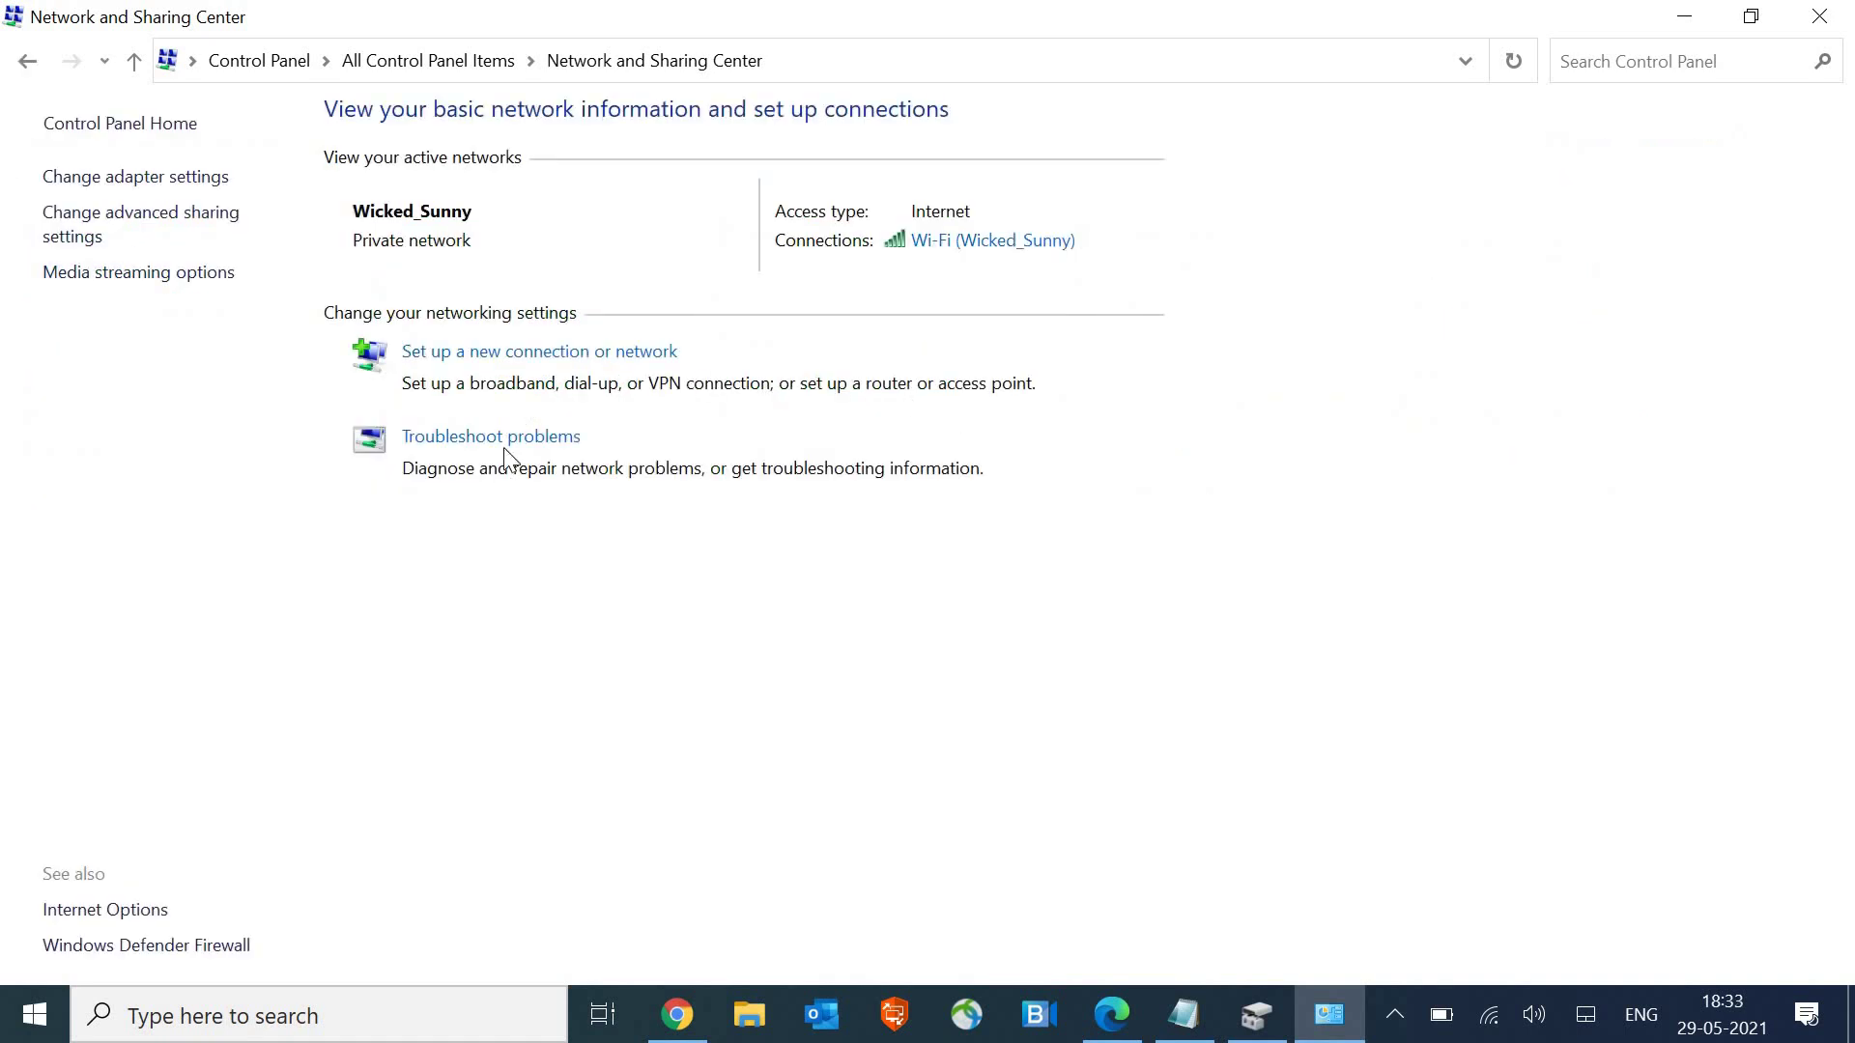
{"action": "left_click", "coordinate": [134, 179]}
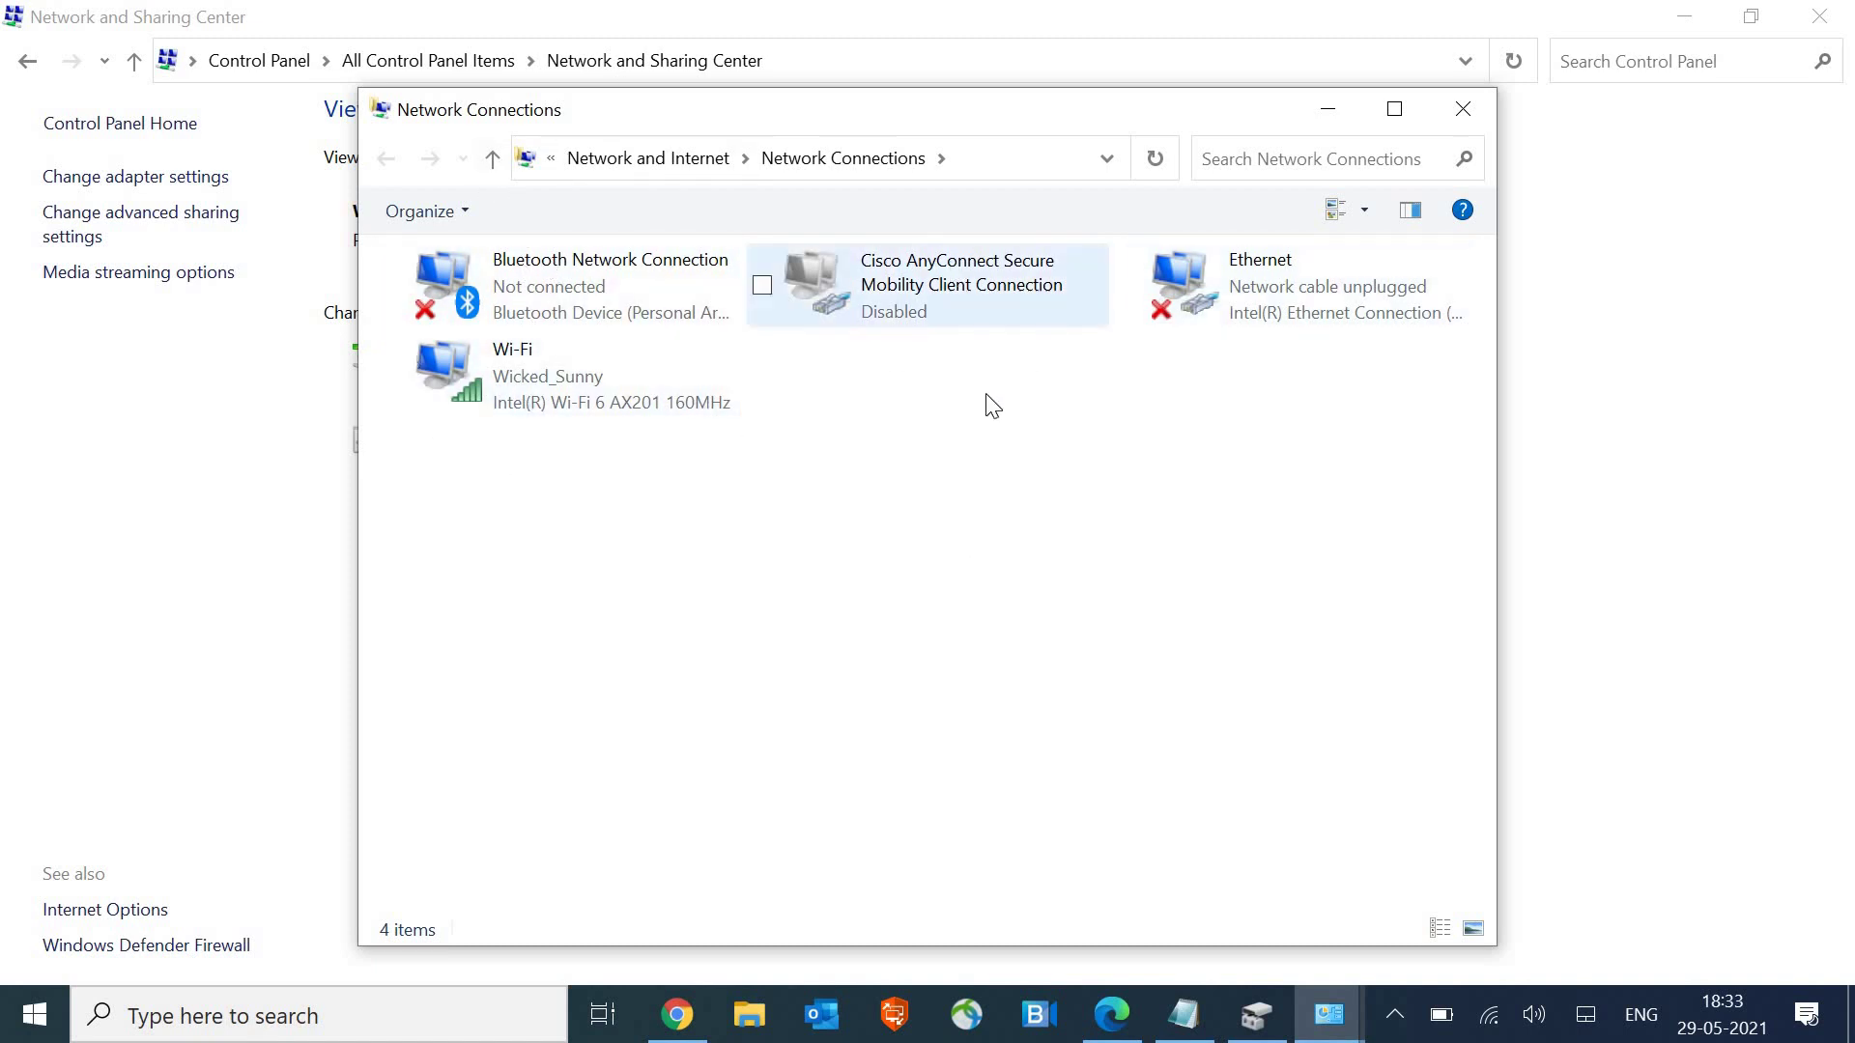
{"action": "left_click", "coordinate": [572, 391]}
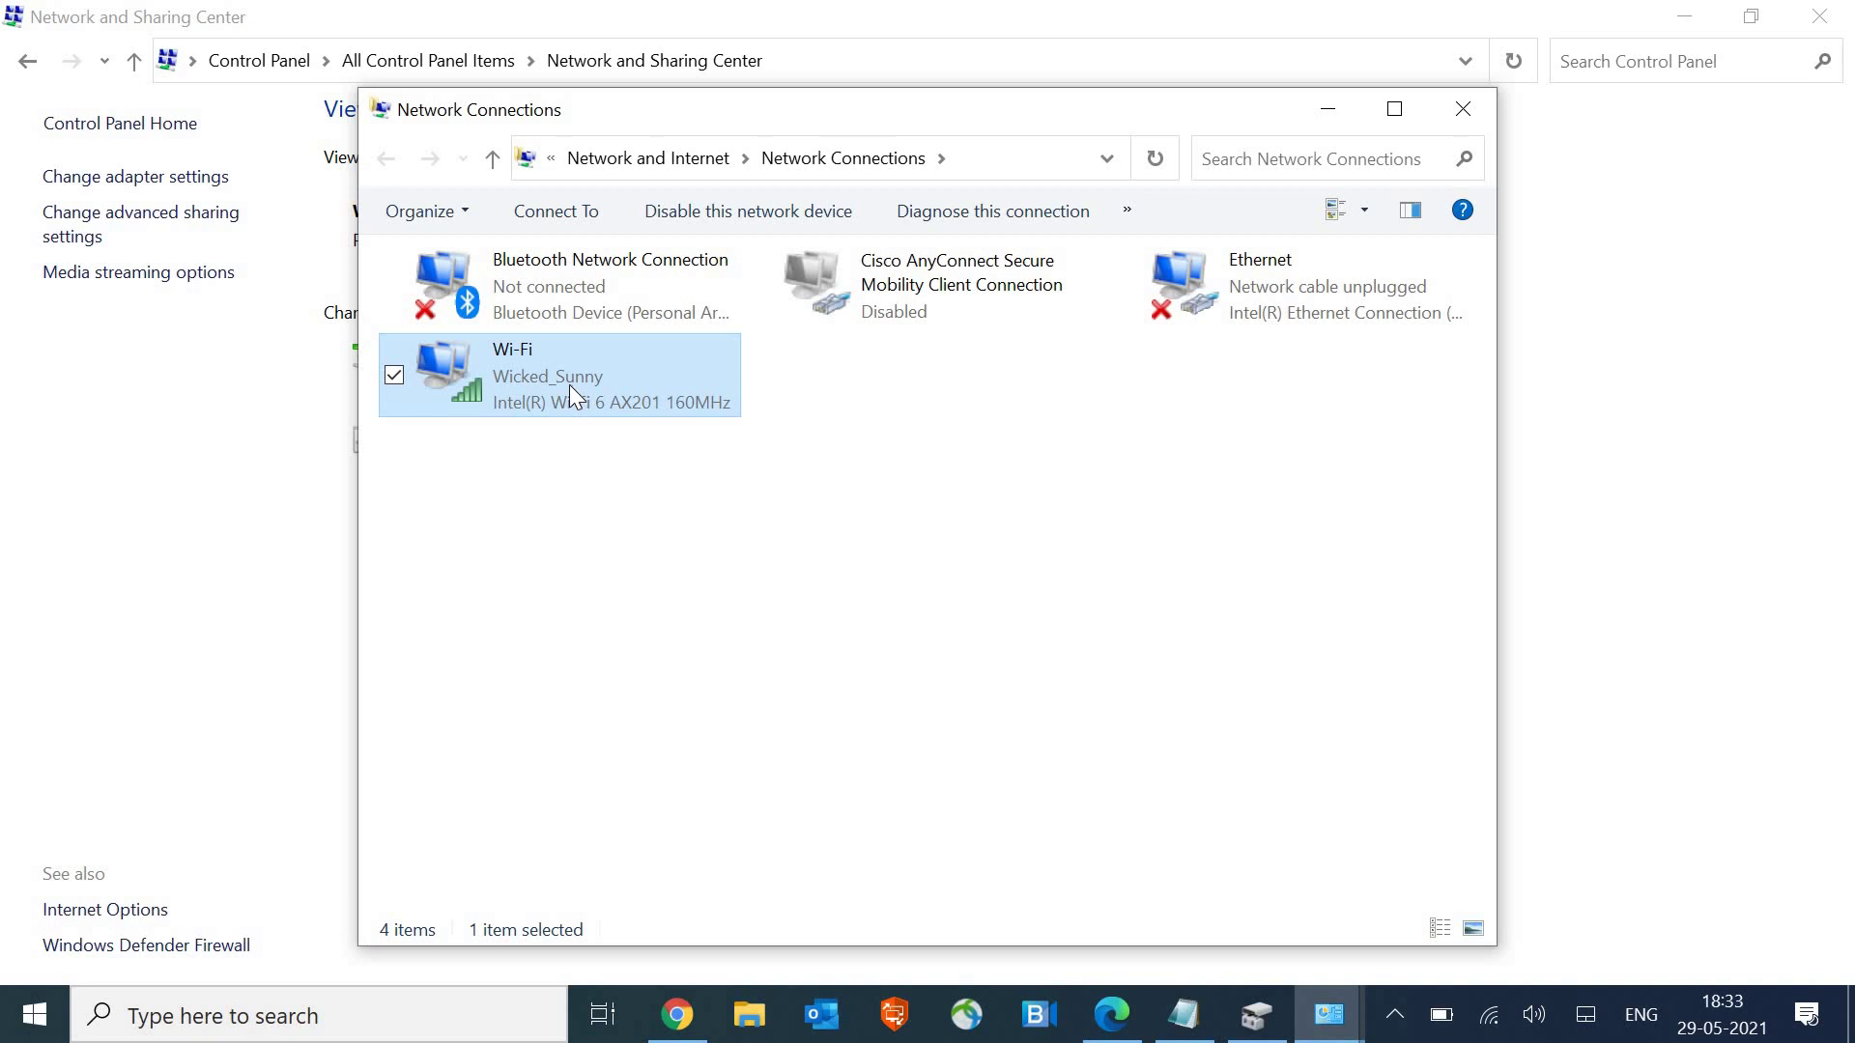
- Open Wi-Fi Properties and bring up the Internet Protocol Version 4 (TCP/IPv4) properties
{"action": "right_click", "coordinate": [570, 384]}
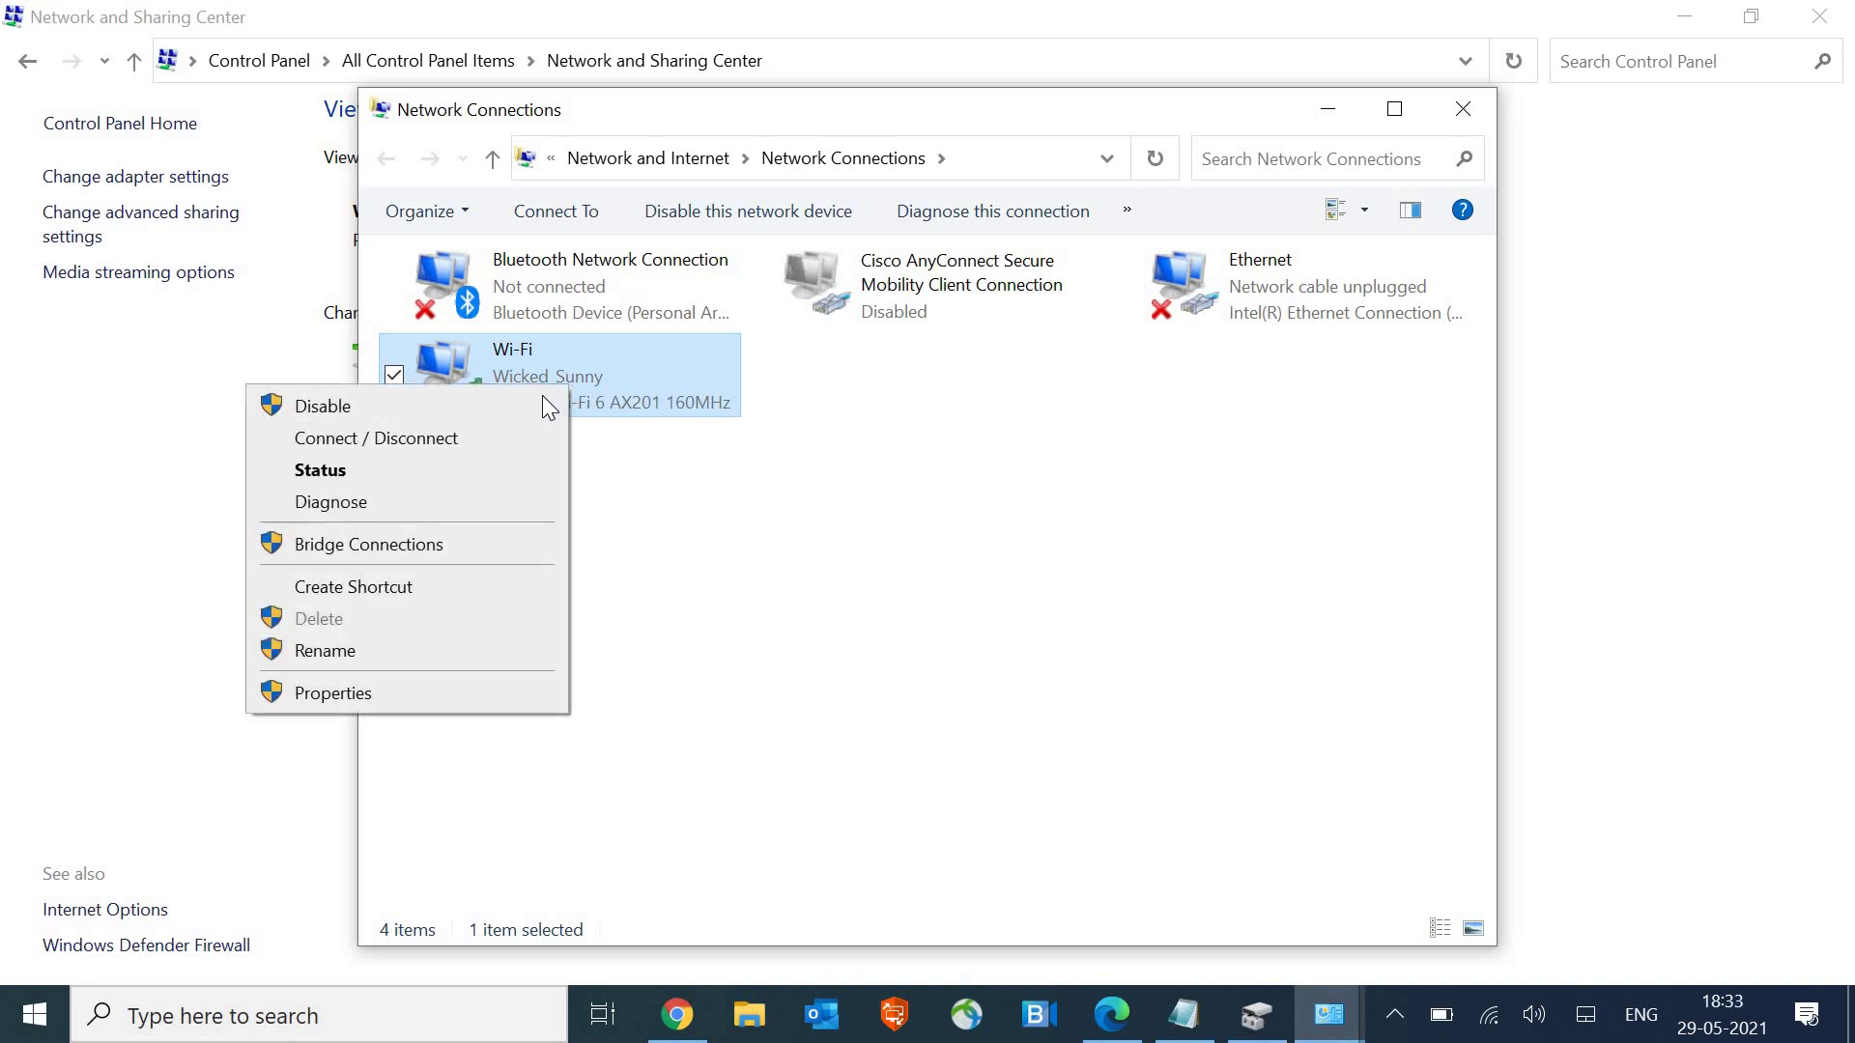
{"action": "left_click", "coordinate": [359, 695]}
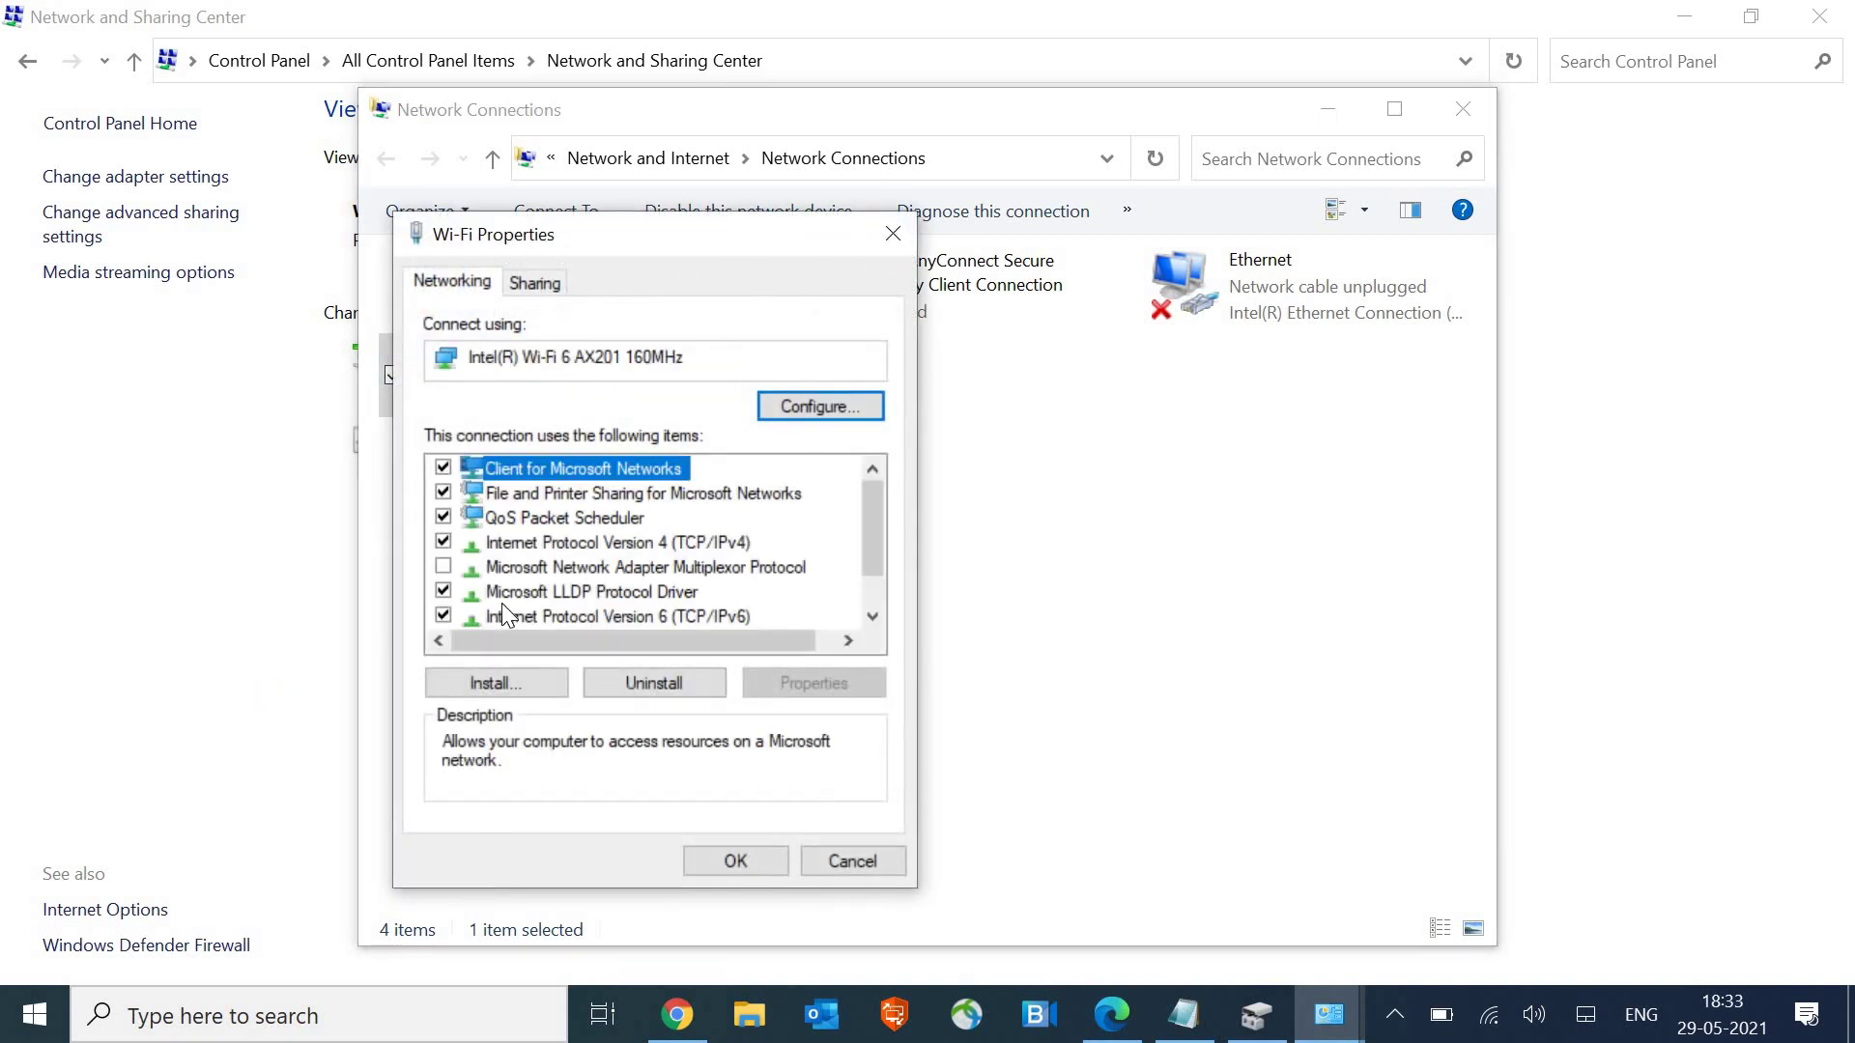
{"action": "left_click", "coordinate": [646, 542]}
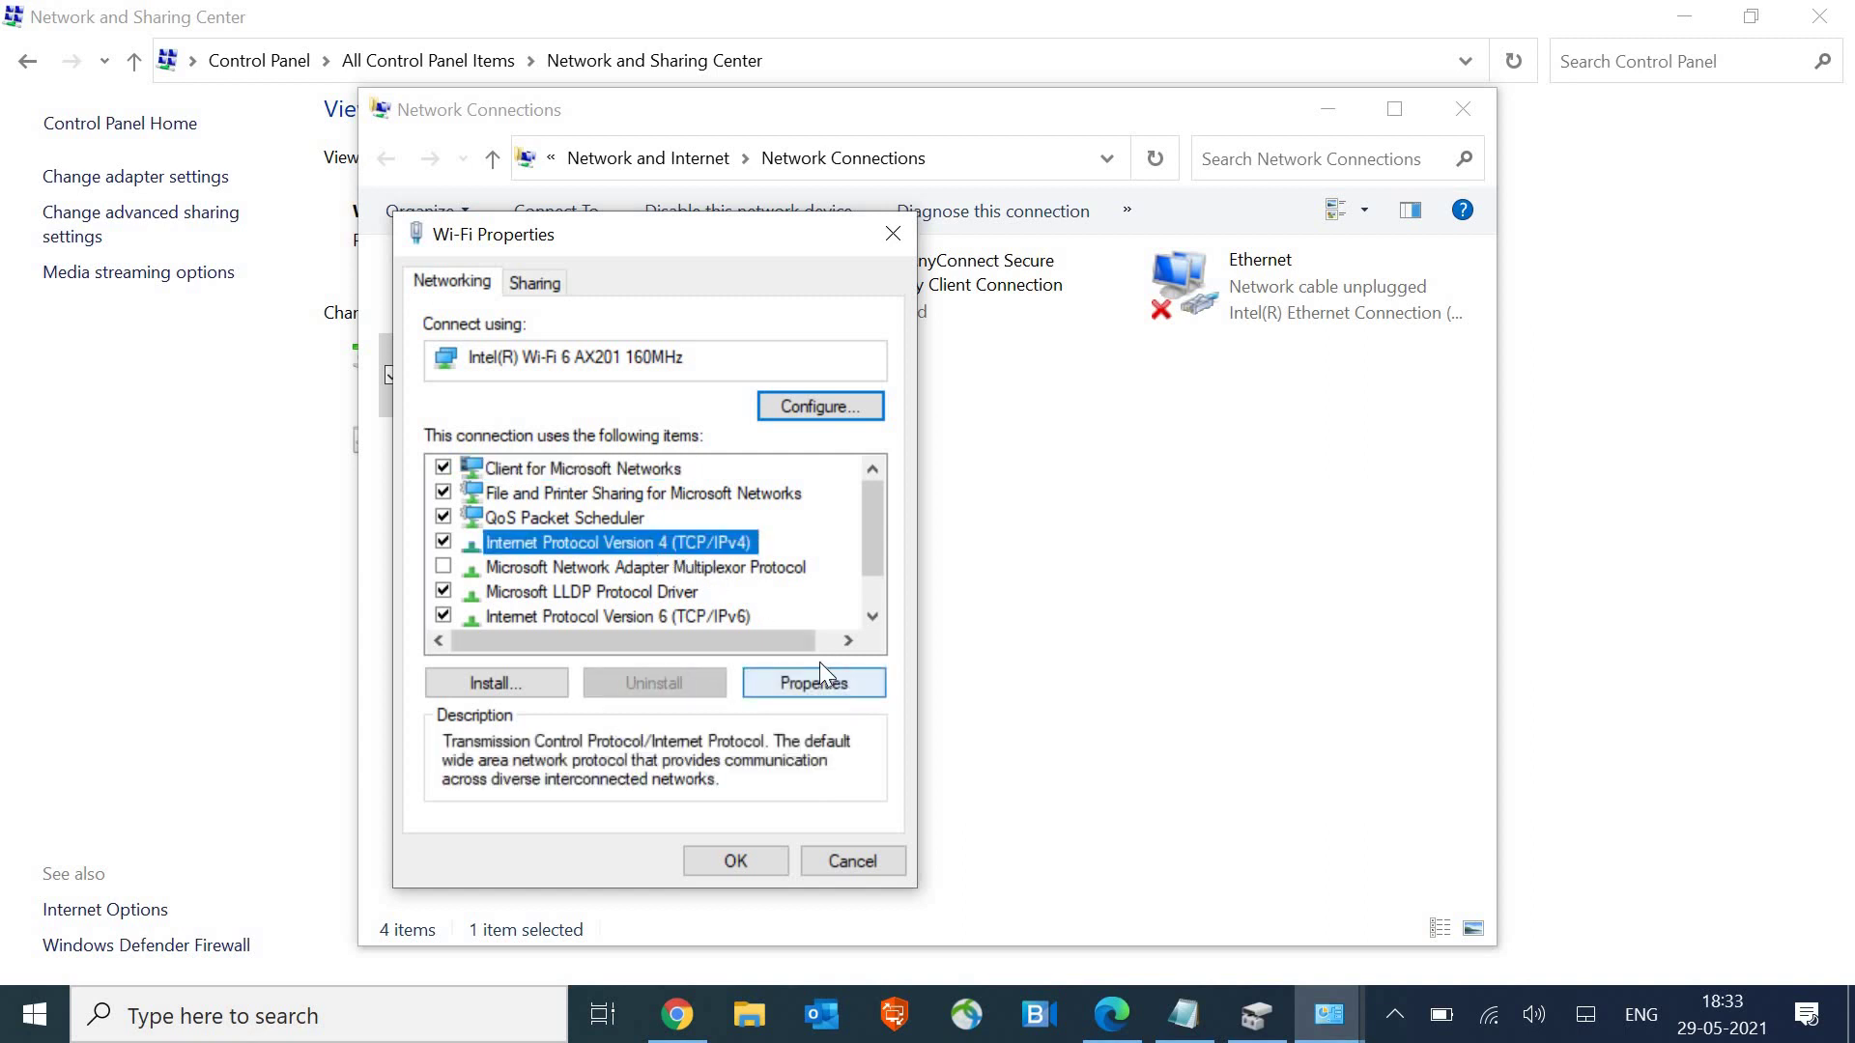
{"action": "left_click", "coordinate": [826, 690]}
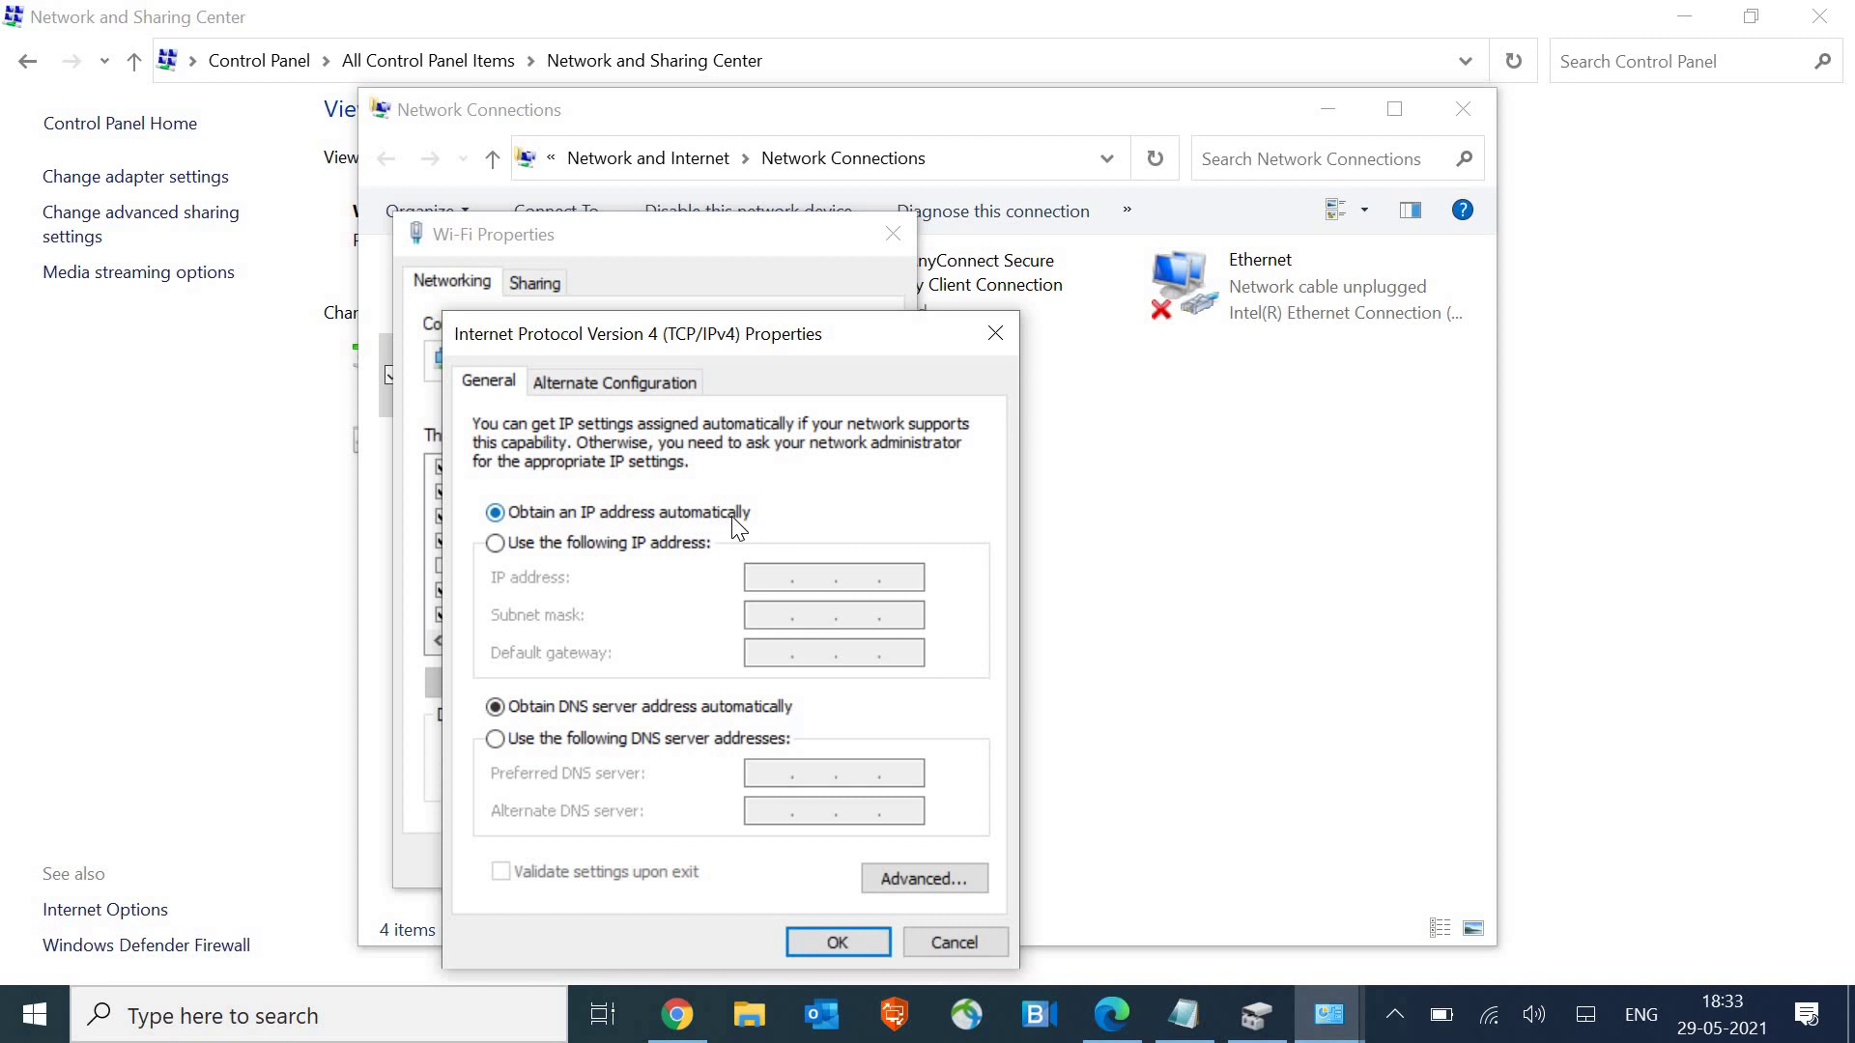
- Set manual DNS servers with preferred 8.8.8.8 and alternate 8.8.4.4 on the General tab
{"action": "left_click", "coordinate": [556, 384]}
{"action": "left_click", "coordinate": [489, 383]}
{"action": "left_click", "coordinate": [495, 739]}
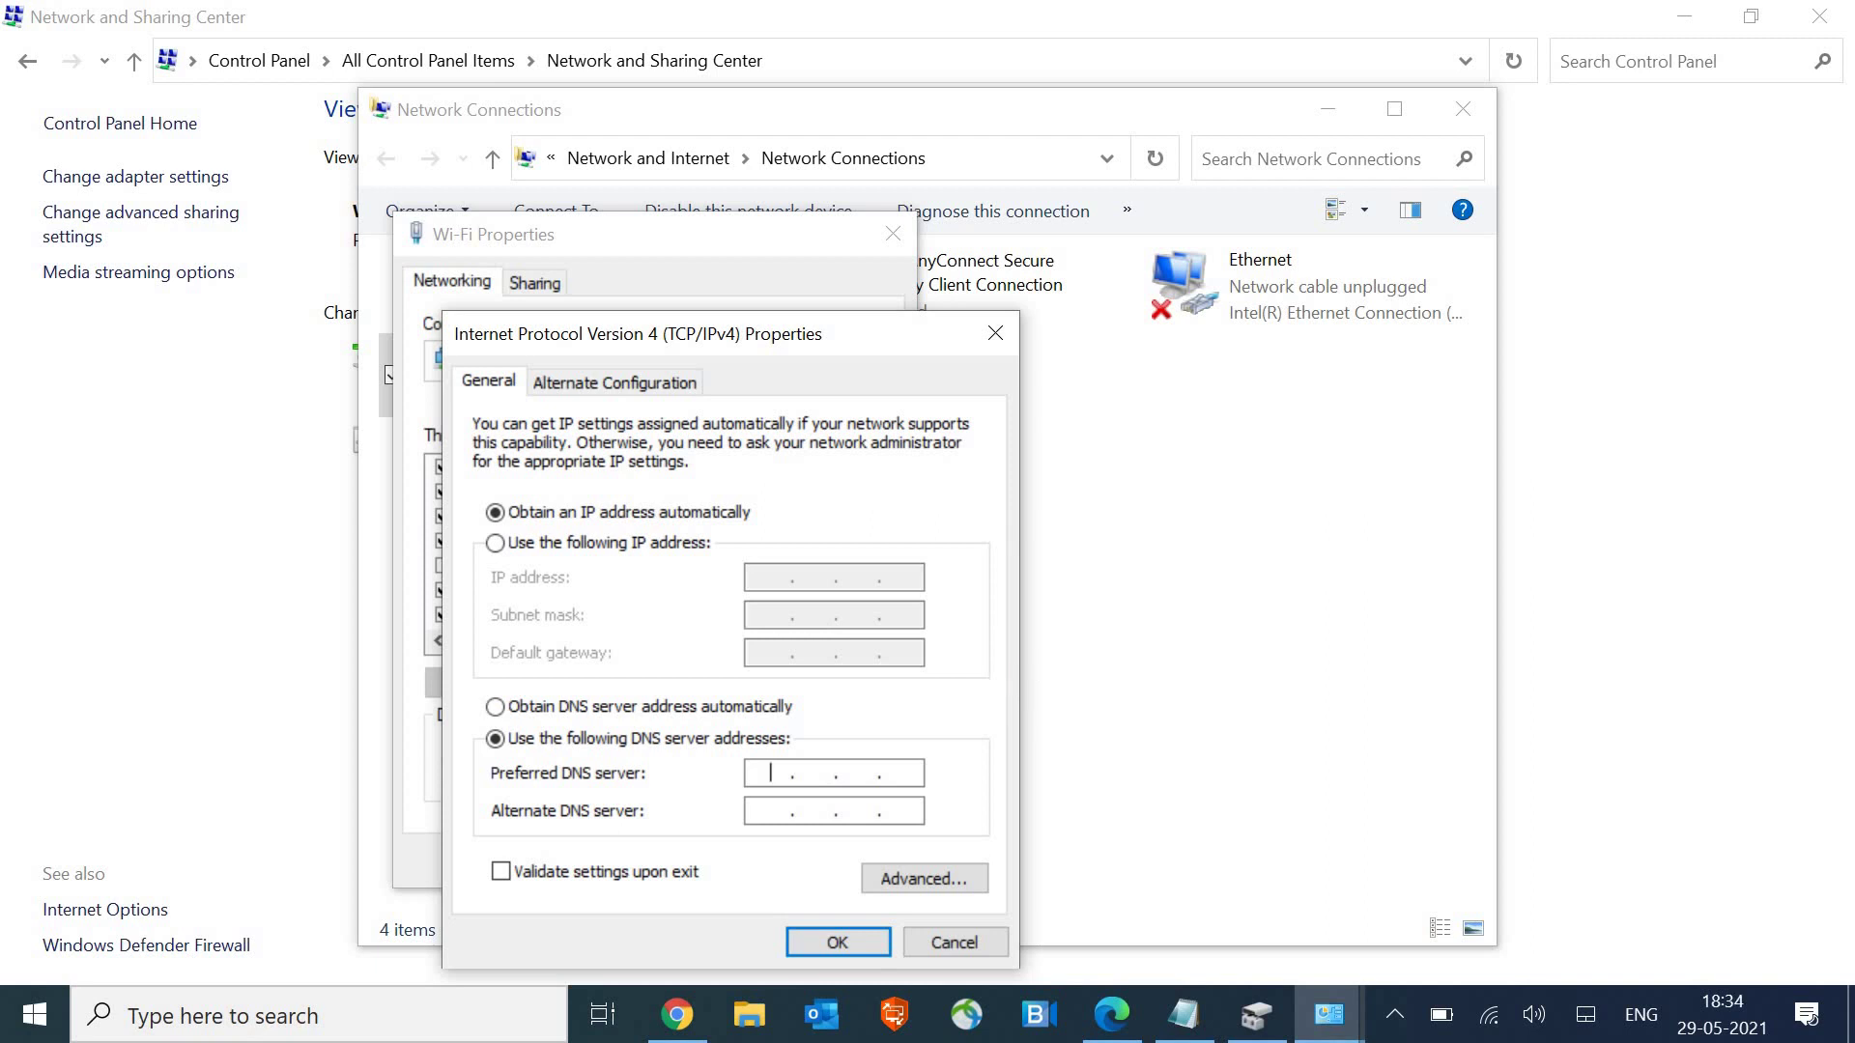
{"action": "type", "text": "8 . . ."}
{"action": "key", "text": "shift+Tab"}
{"action": "type", "text": "8"}
{"action": "type", "text": ".8"}
{"action": "type", "text": ".8.8"}
{"action": "type", "text": "8."}
{"action": "type", "text": "8."}
{"action": "type", "text": "4"}
{"action": "type", "text": ".4"}
- Confirm IPv4 Properties with OK, then close Wi-Fi Properties, Network Connections and Network and Sharing Center
{"action": "left_click", "coordinate": [831, 945]}
{"action": "left_click", "coordinate": [746, 864]}
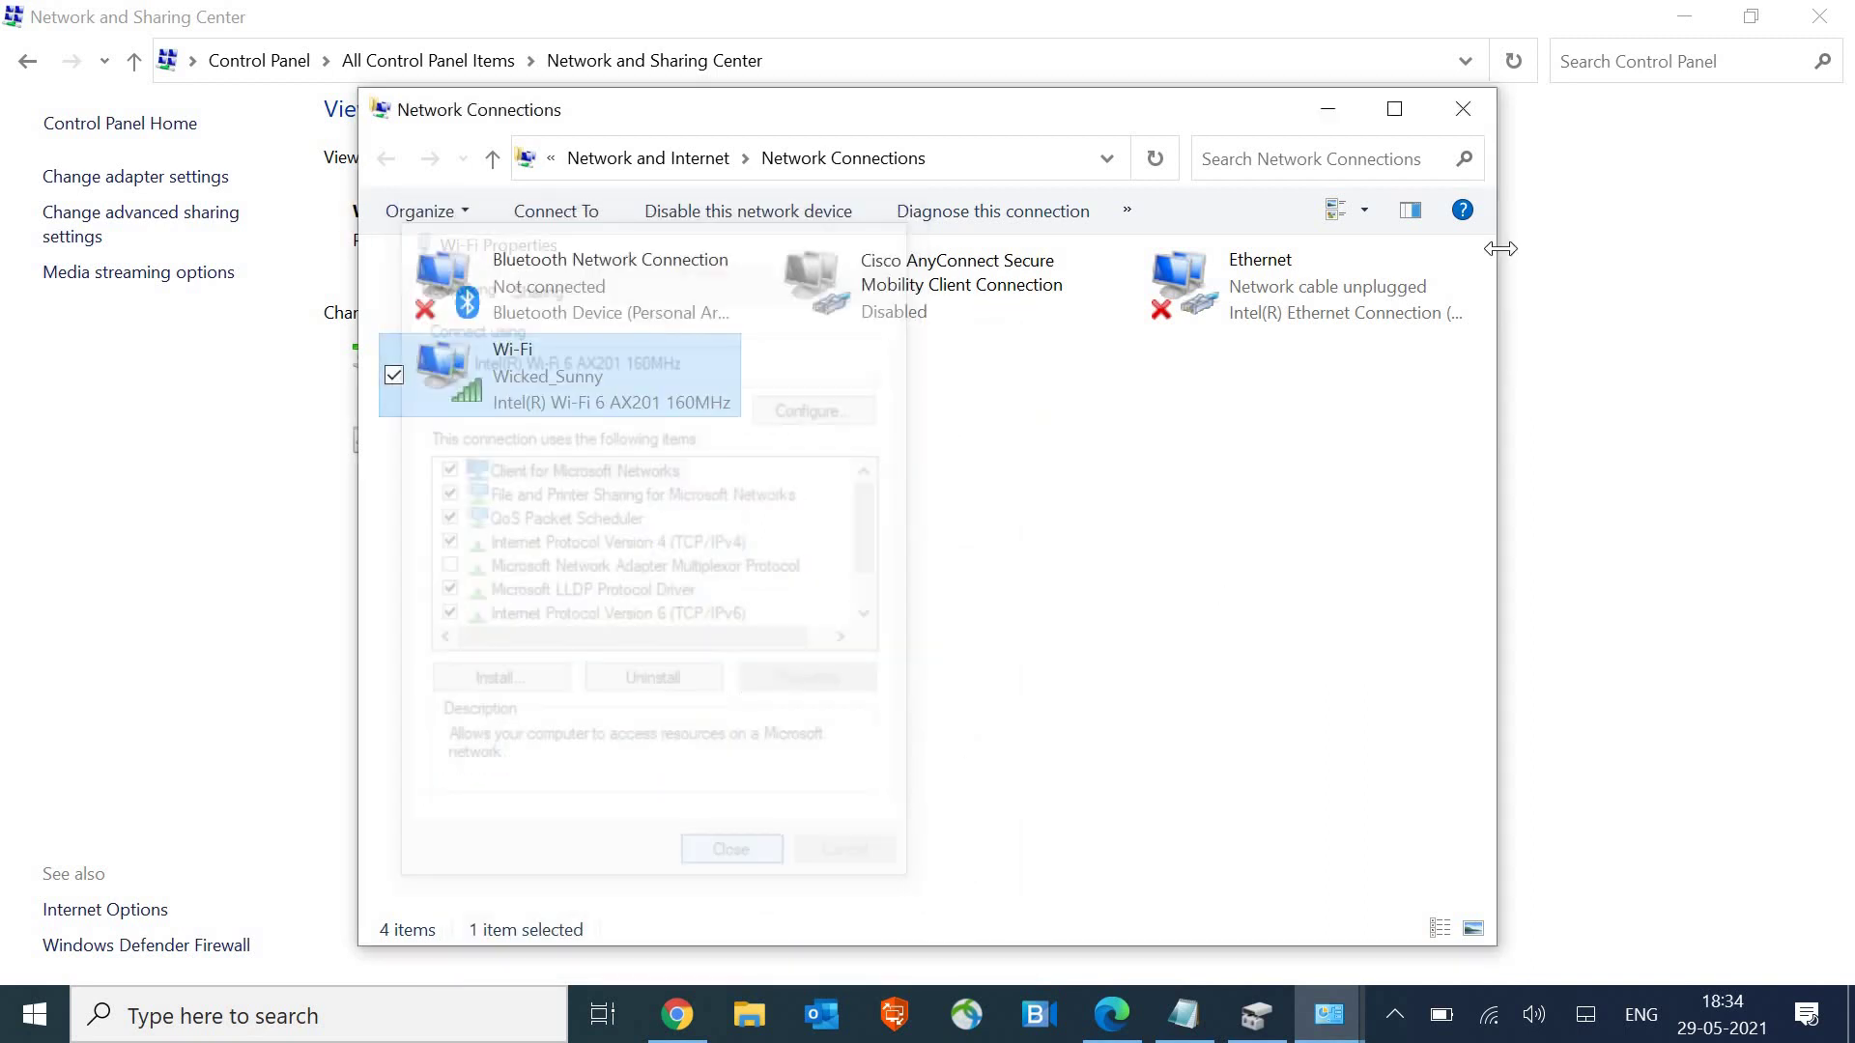
{"action": "left_click", "coordinate": [1464, 110]}
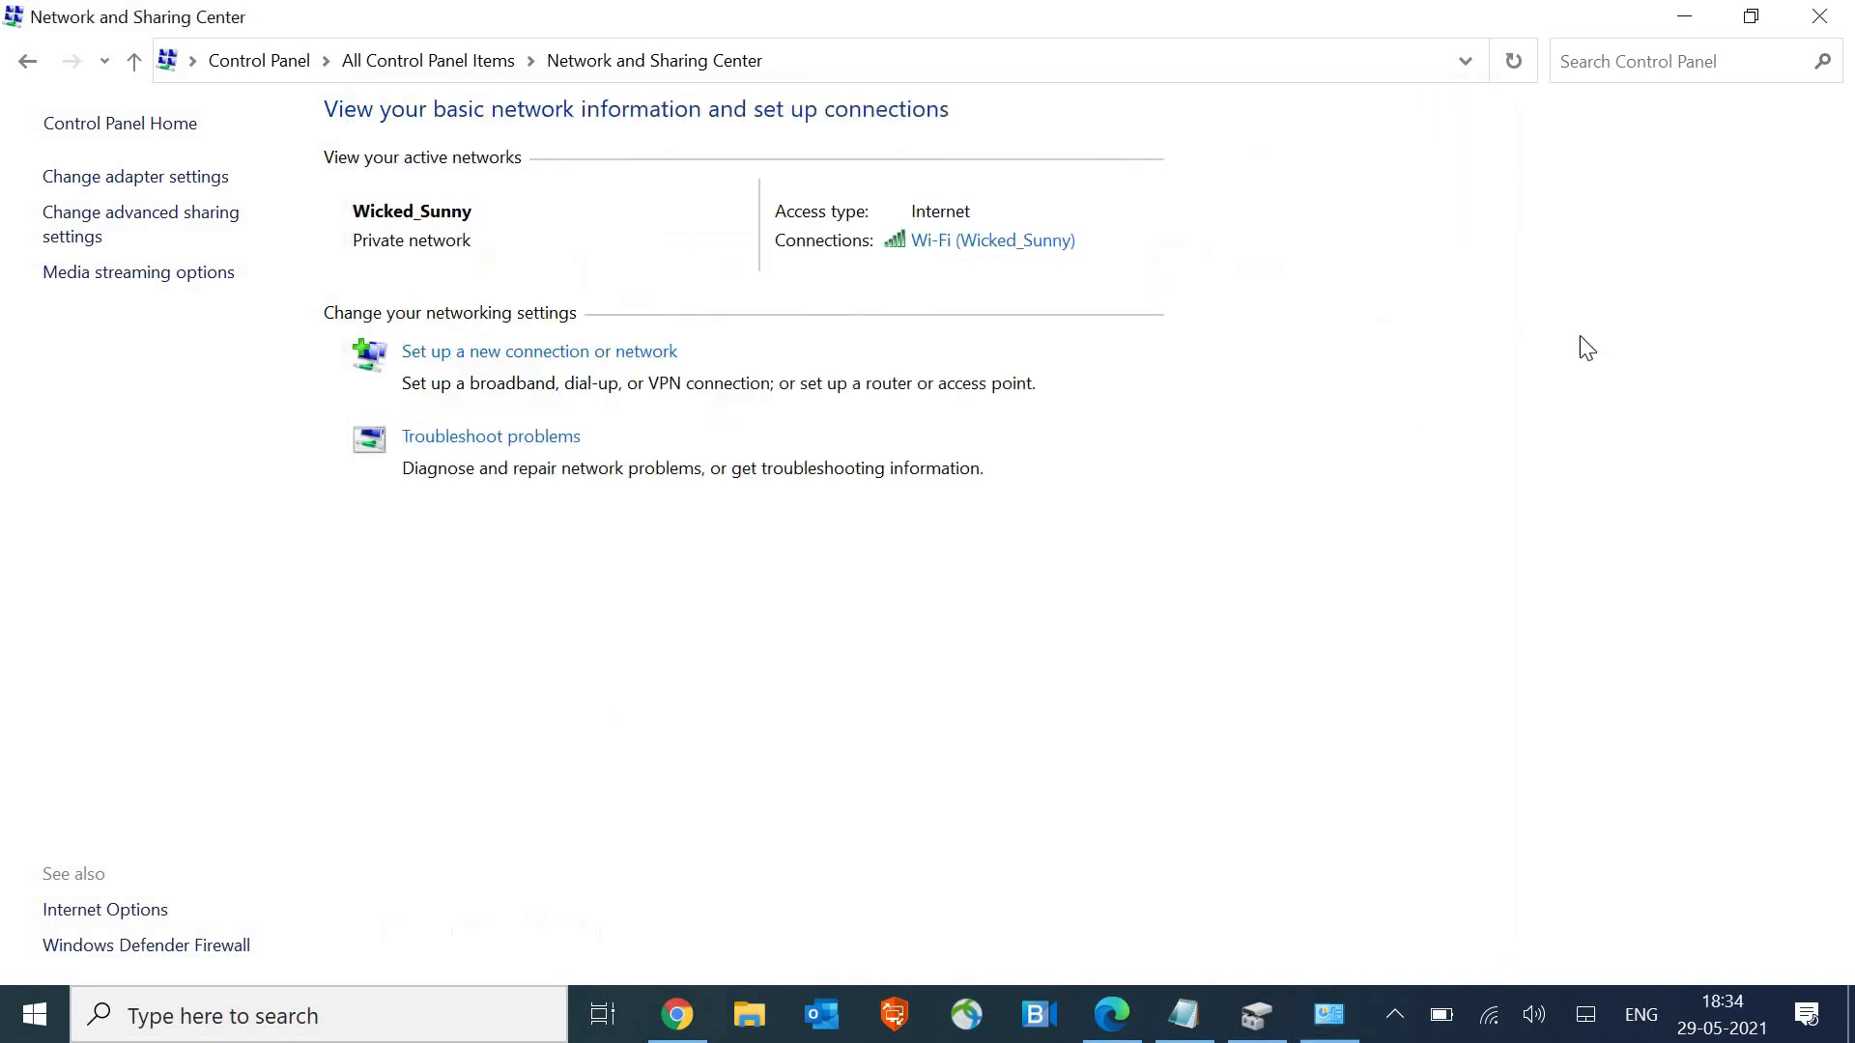
{"action": "left_click", "coordinate": [1823, 26]}
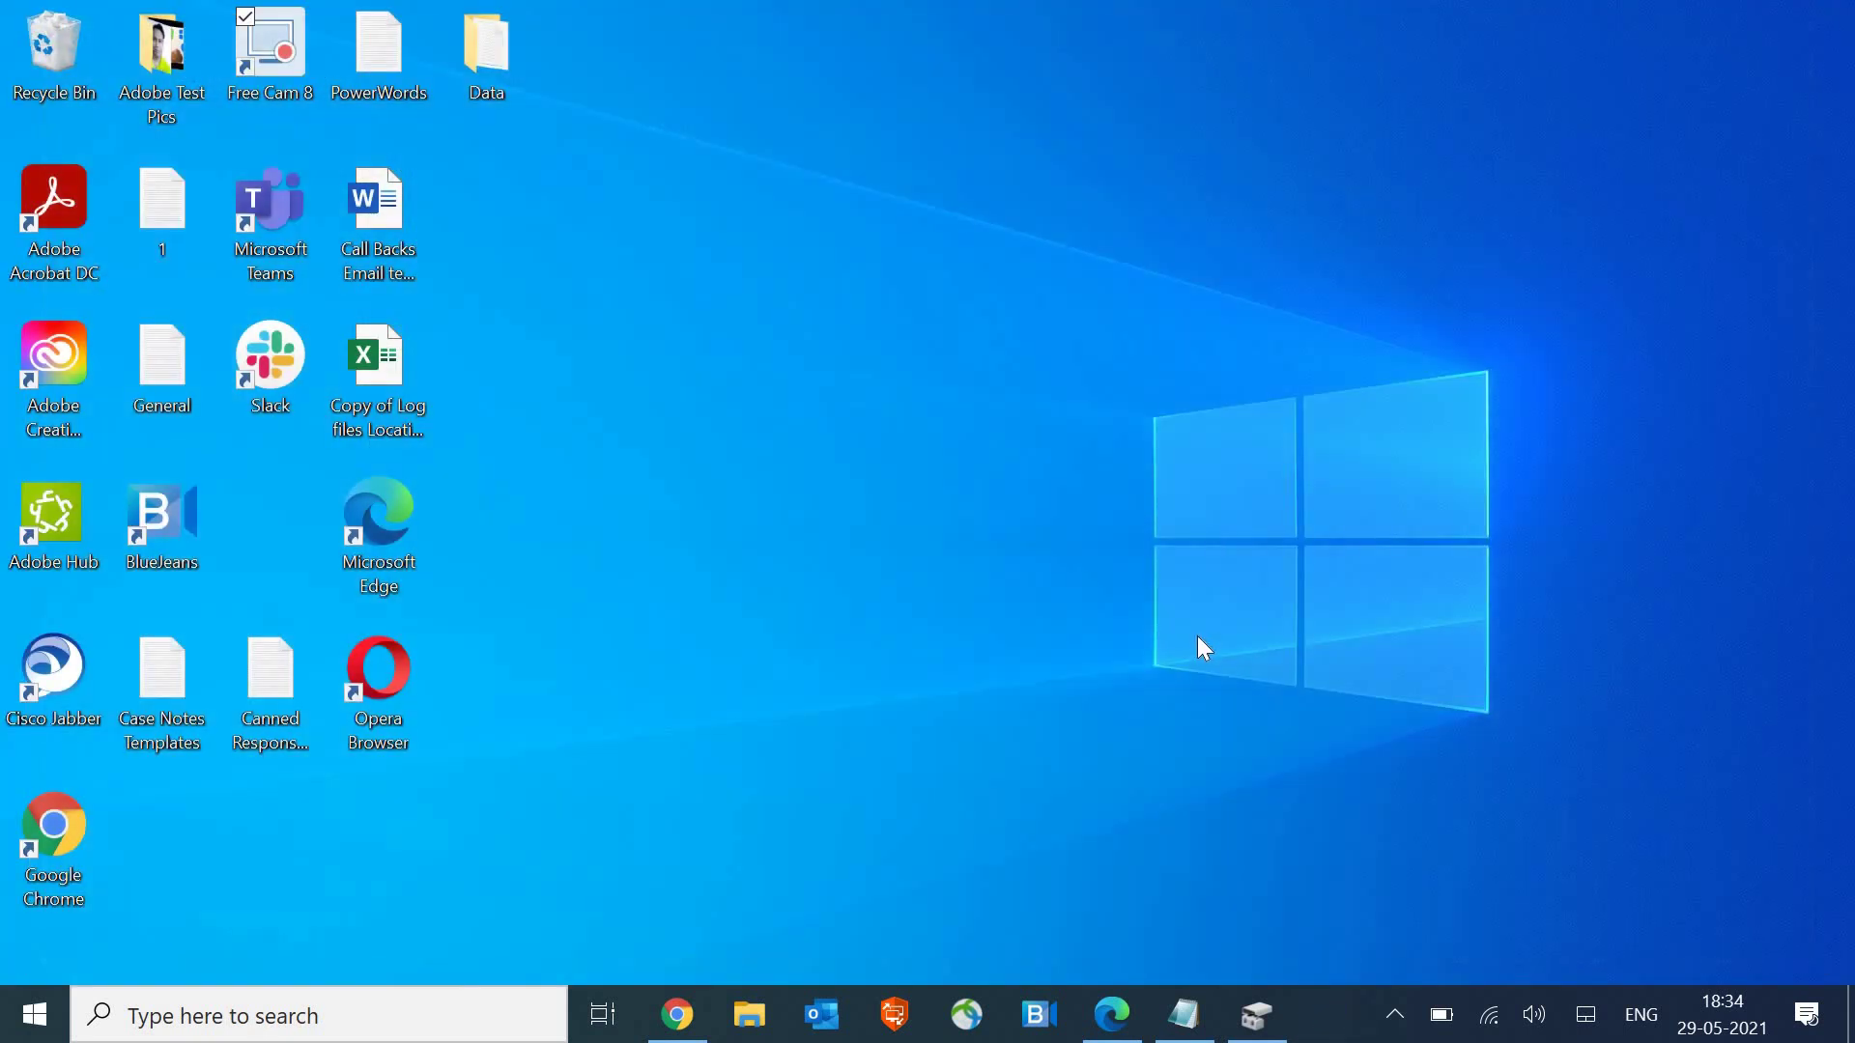